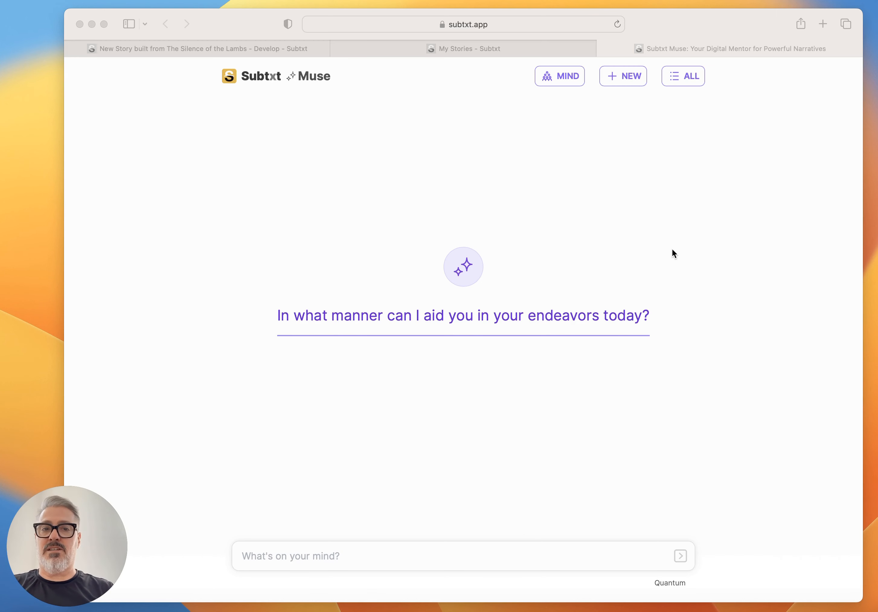
Open the saved Muse conversation "Mysteries of the Haunted House: A Tragic Tale" from the list of all conversations
click(686, 18)
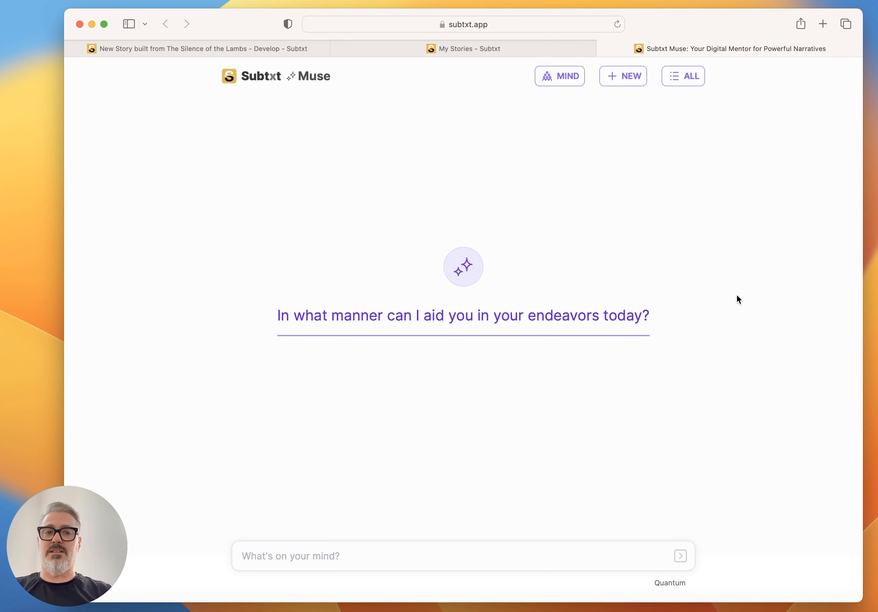
click(691, 78)
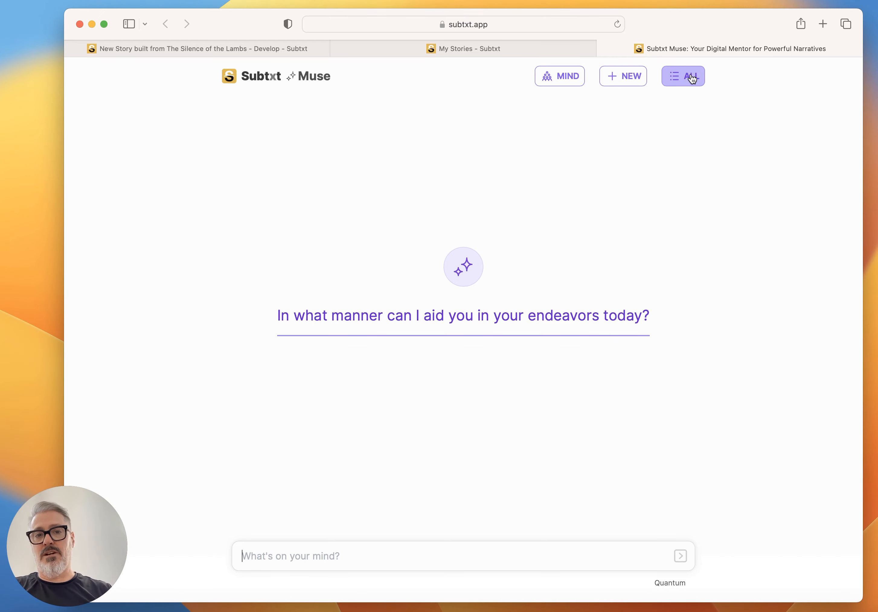
click(467, 170)
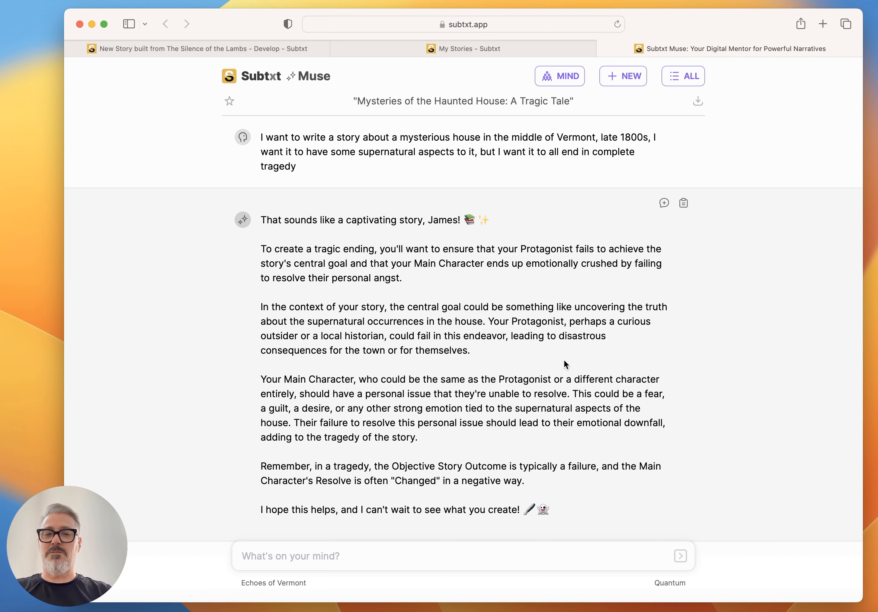
Read through the haunted house conversation, from the story idea and title suggestions to the reply about starting "Echoes of Vermont"
scroll(565, 364, down, 6)
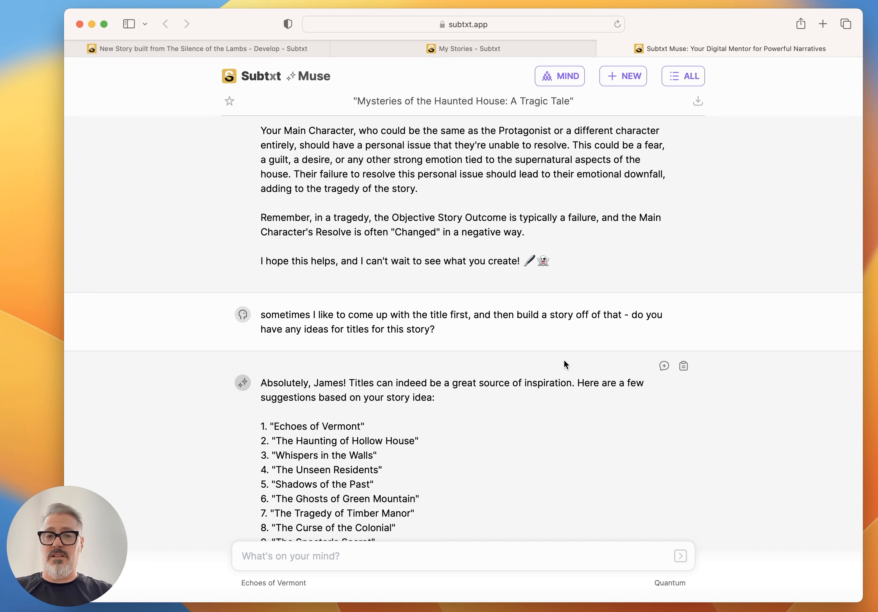
scroll(564, 365, down, 3)
scroll(409, 378, down, 5)
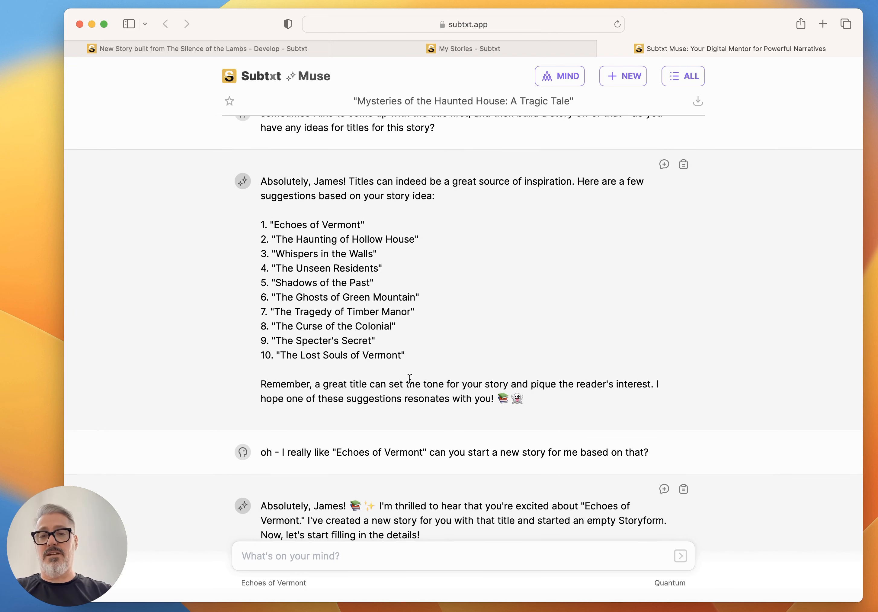
scroll(410, 402, down, 2)
scroll(409, 401, down, 3)
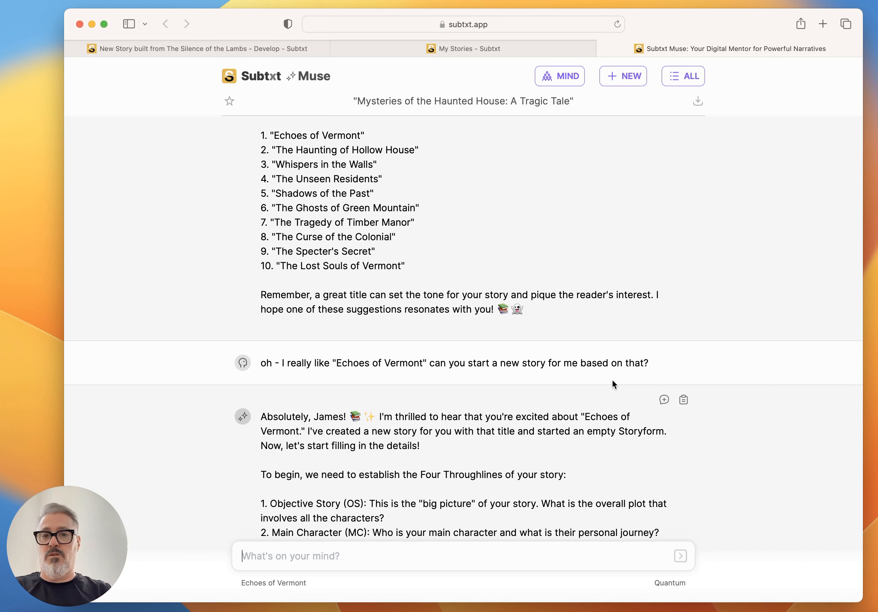
scroll(542, 299, down, 5)
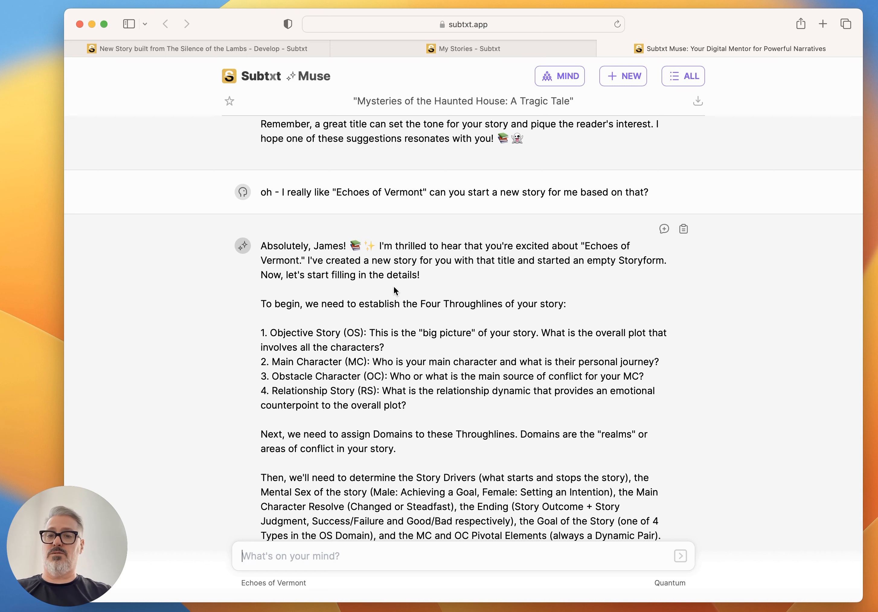
scroll(422, 303, down, 3)
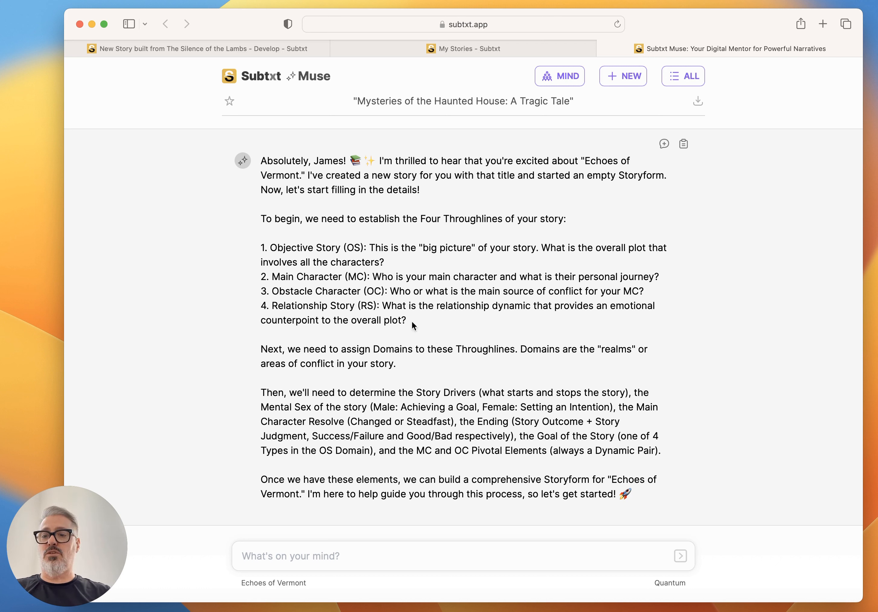
Examine the Storyform of the story built from The Silence of the Lambs, including its premise settings and throughline details
click(257, 47)
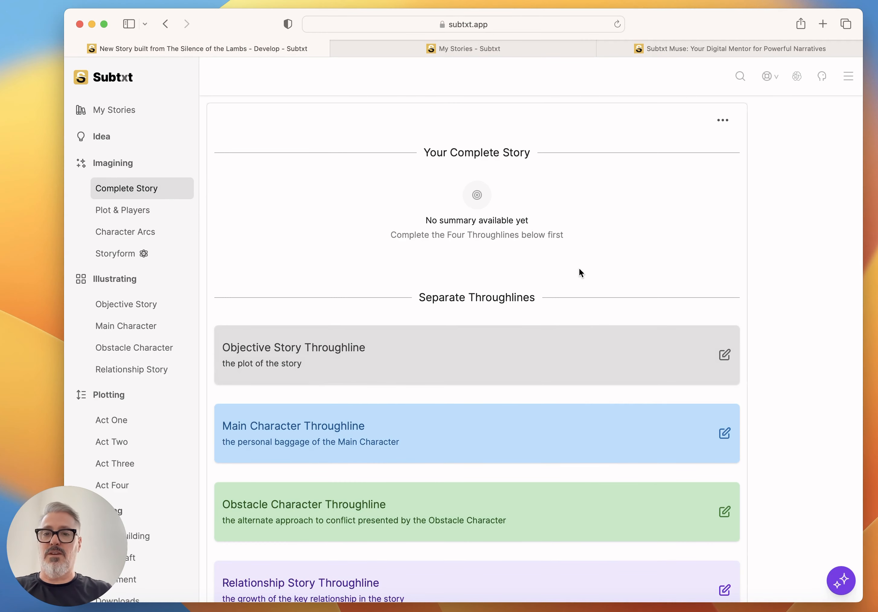
click(120, 253)
scroll(430, 345, down, 2)
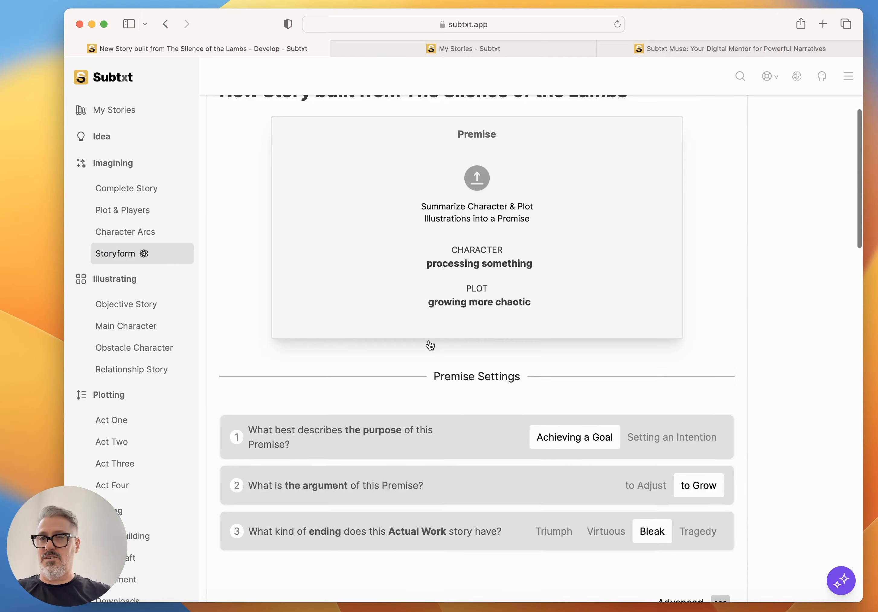
scroll(430, 345, down, 15)
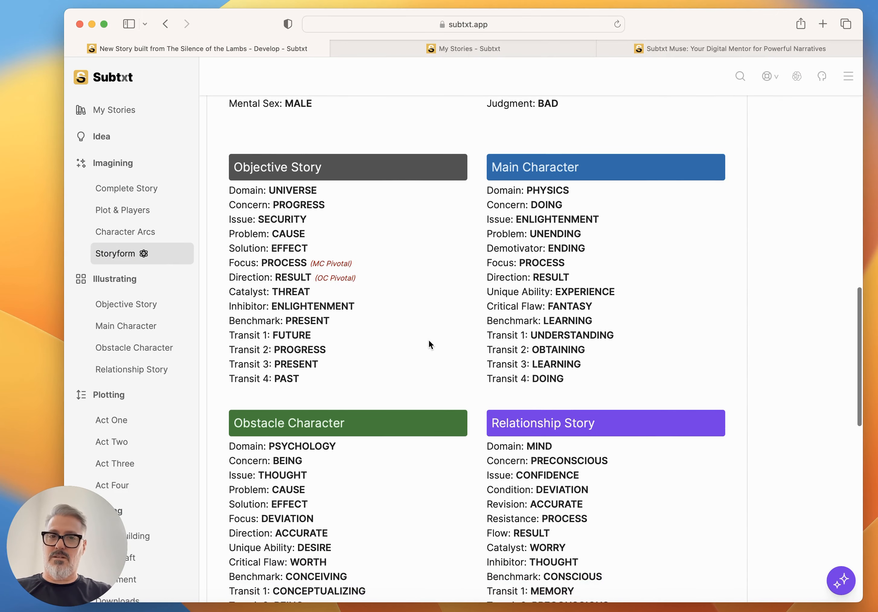
scroll(429, 340, down, 2)
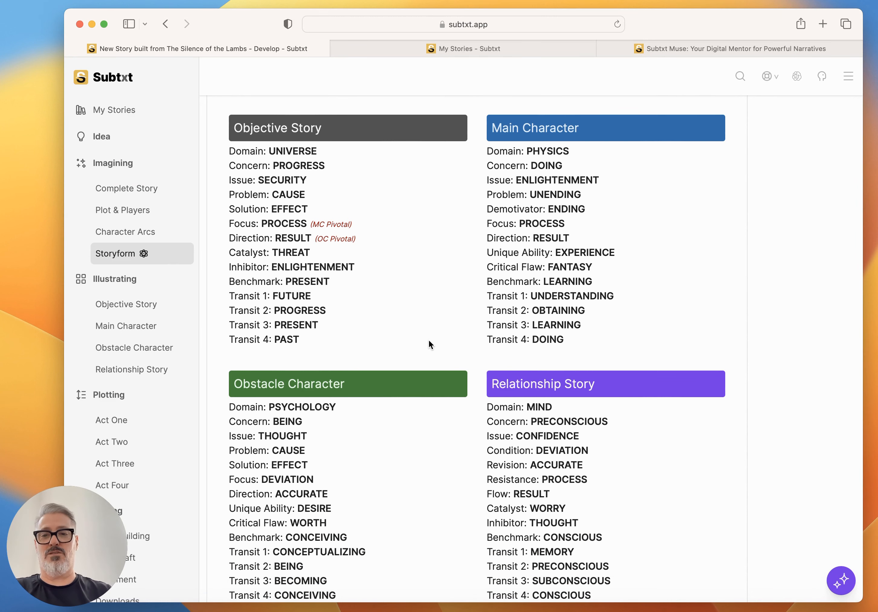
scroll(716, 398, up, 15)
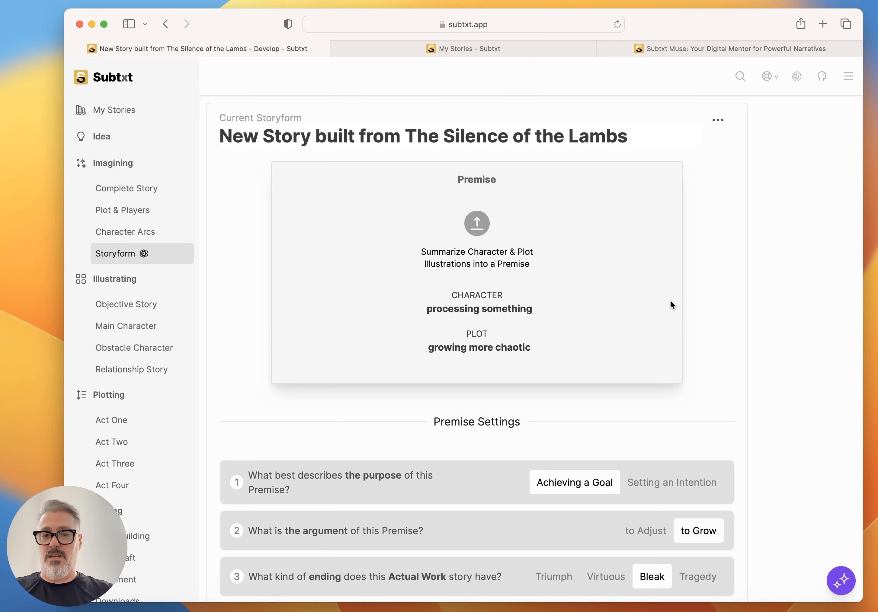
scroll(670, 300, down, 15)
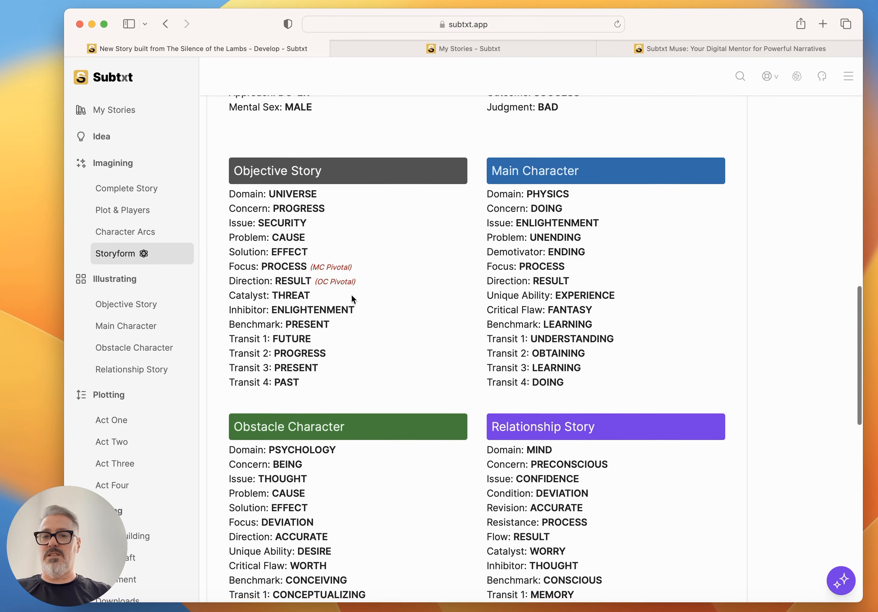
Return to the Muse conversation and reread the title suggestions and the request to start the "Echoes of Vermont" story
click(737, 49)
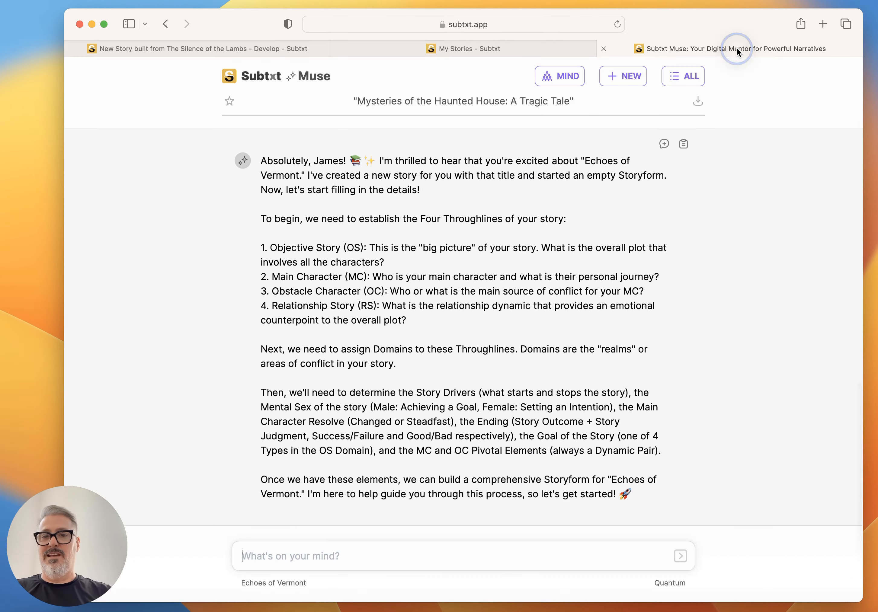
scroll(527, 318, up, 10)
scroll(527, 317, down, 4)
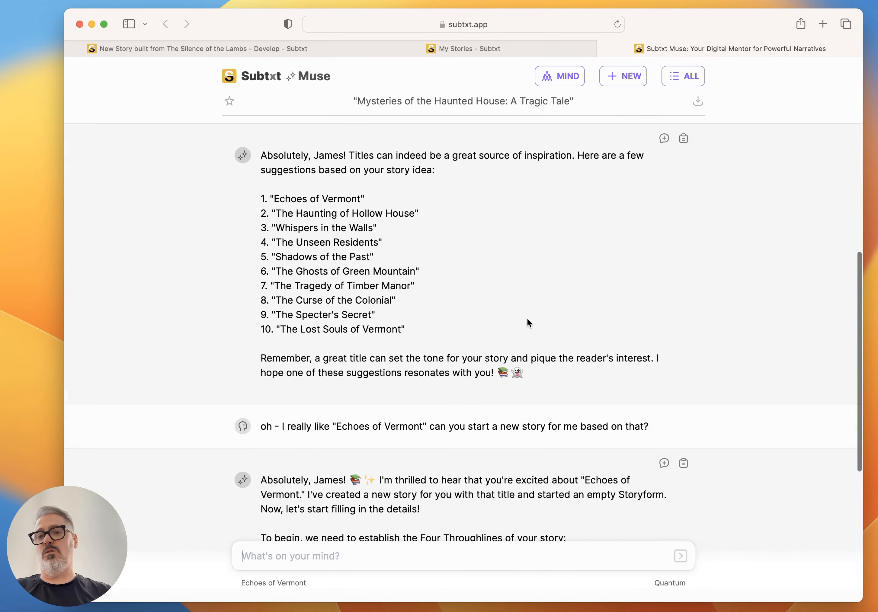
scroll(527, 320, down, 4)
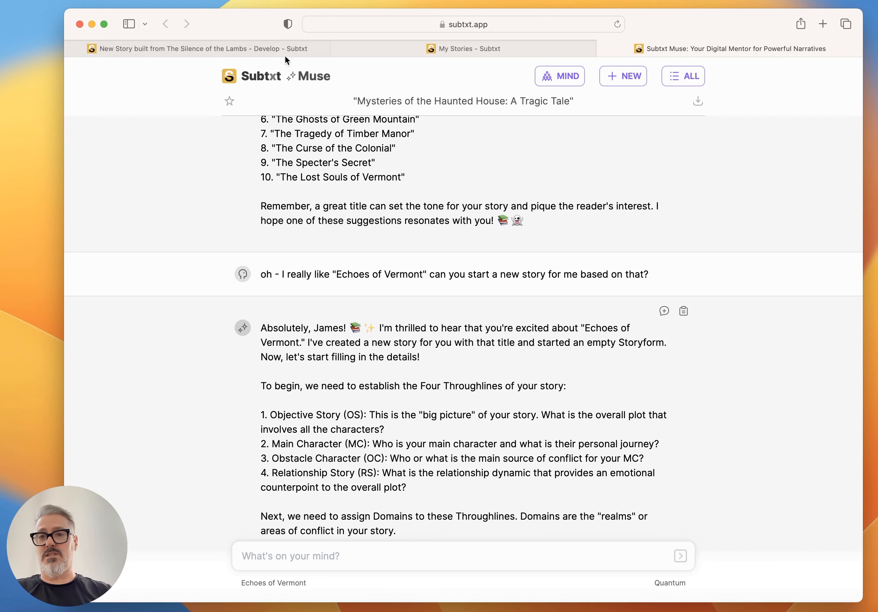
View the Silence of the Lambs-based story's Idea page, check the Muse conversation again, and open the story's Complete Story page
click(242, 42)
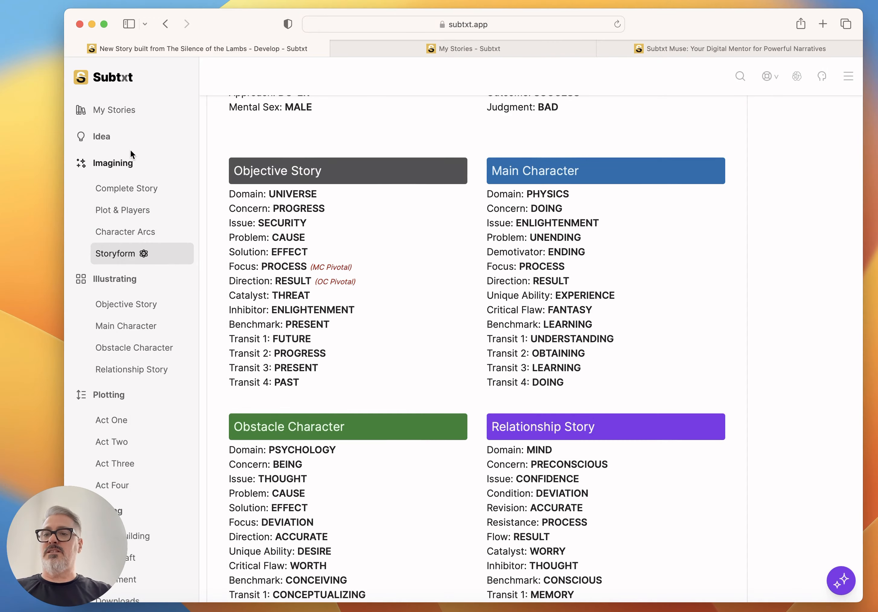
click(108, 143)
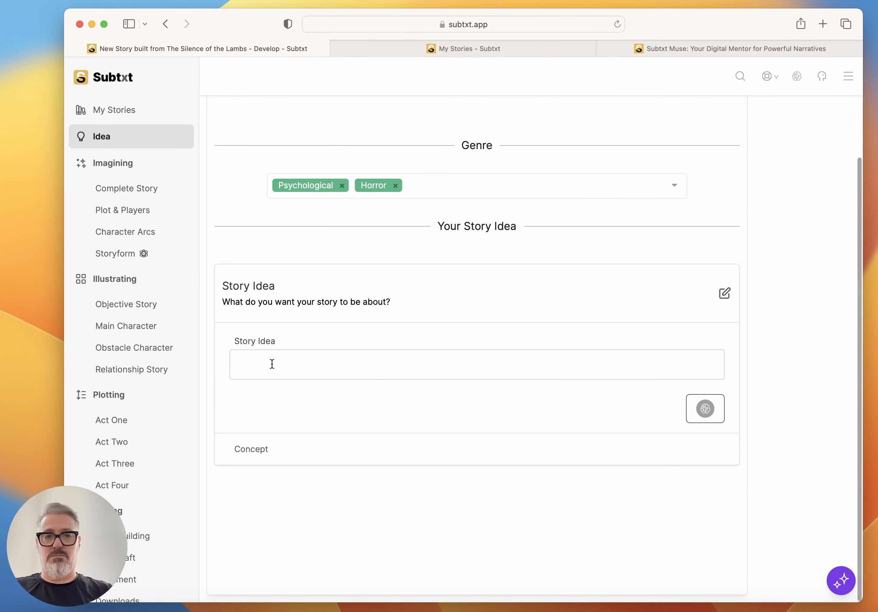
click(712, 42)
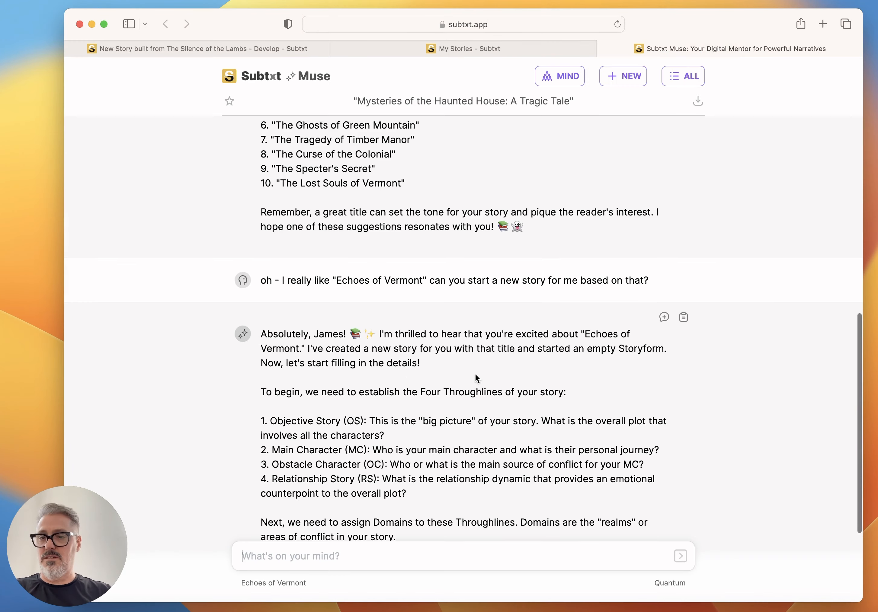
click(219, 44)
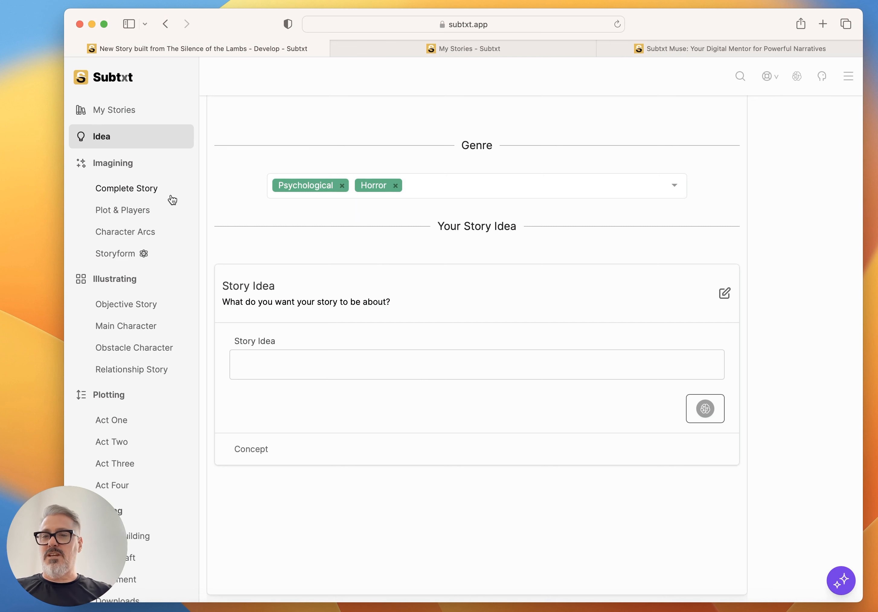
click(149, 194)
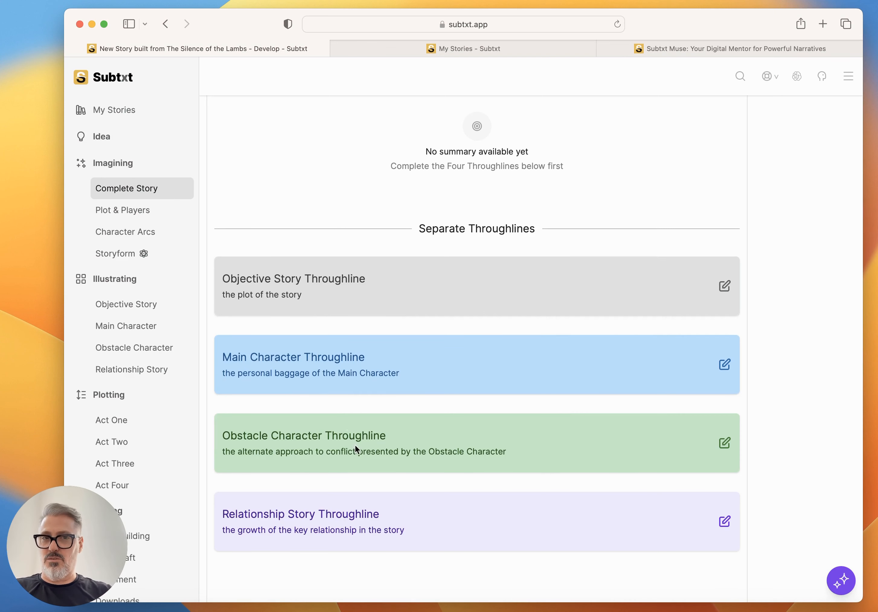
Review Muse's final reply about "Echoes of Vermont" and highlight its list of the Four Throughlines
click(712, 50)
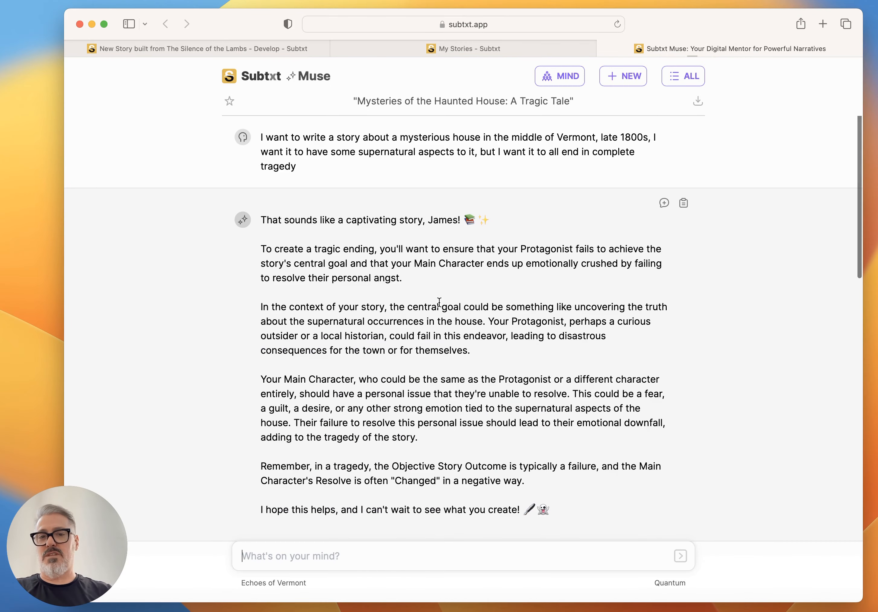
scroll(439, 299, down, 10)
scroll(440, 303, down, 6)
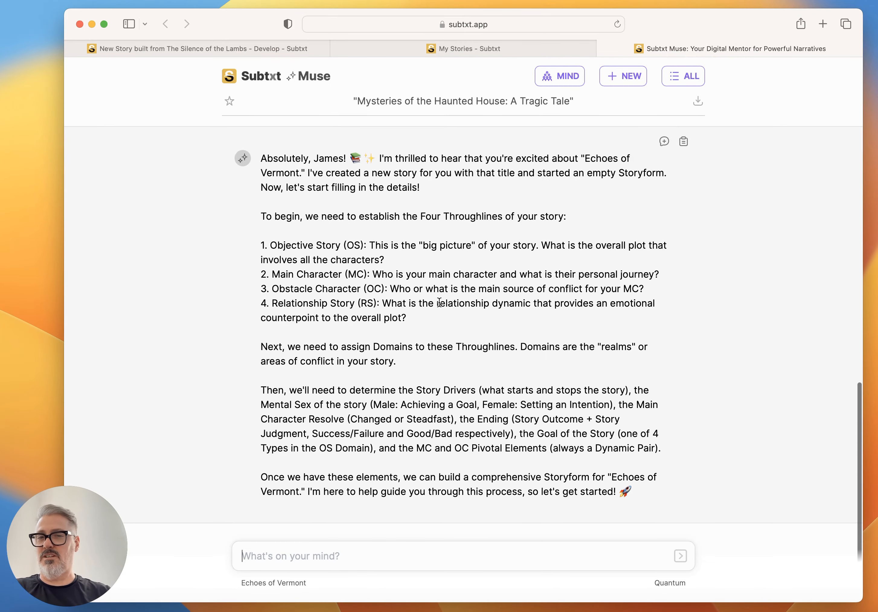
drag(418, 319, 275, 244)
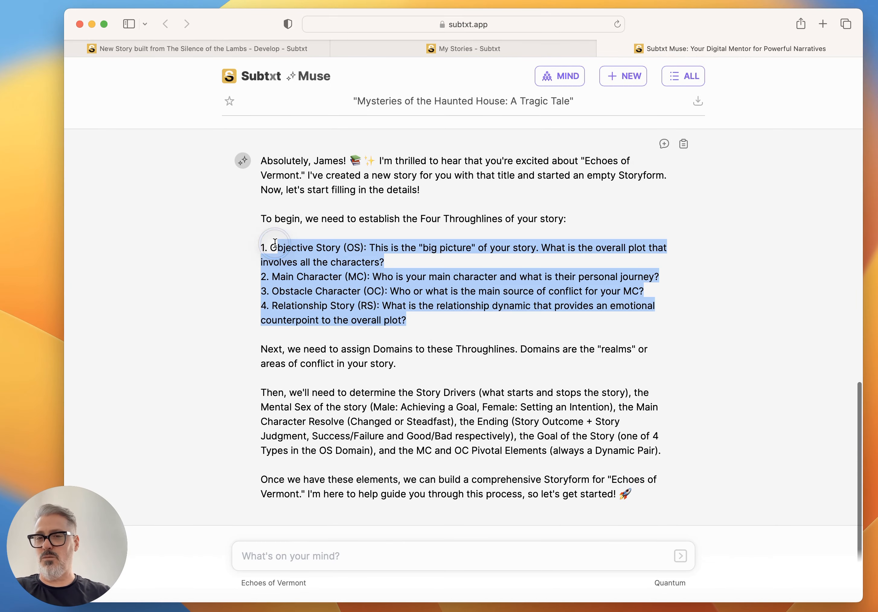
click(453, 326)
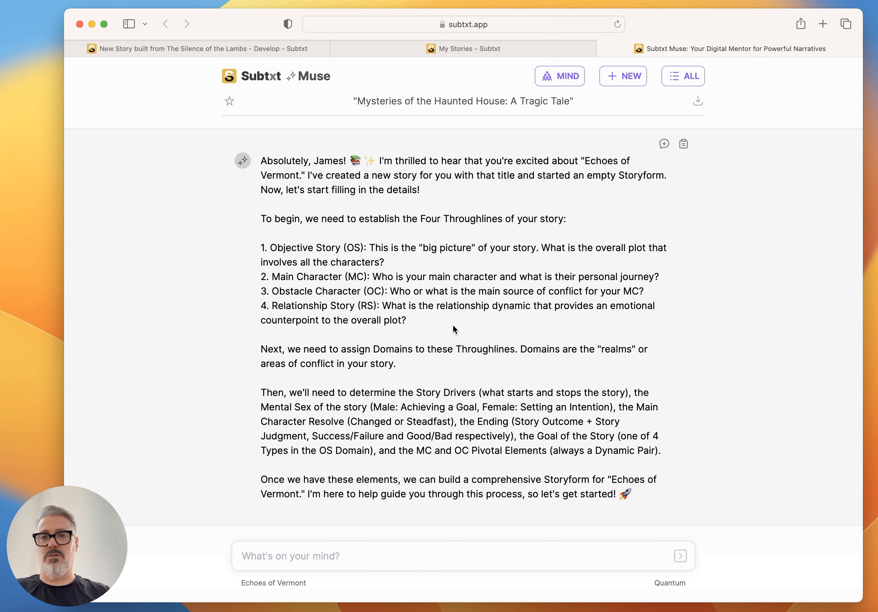
Fill in the Objective Story Throughline's storytelling on the Complete Story page with "The plot is about a dragon who wants to be a knight."
click(248, 45)
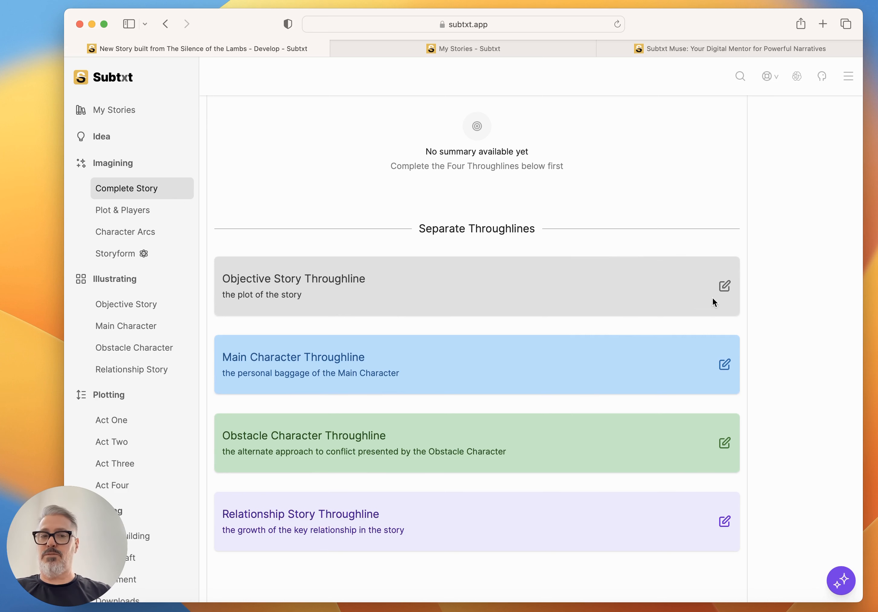
click(725, 286)
scroll(521, 361, down, 3)
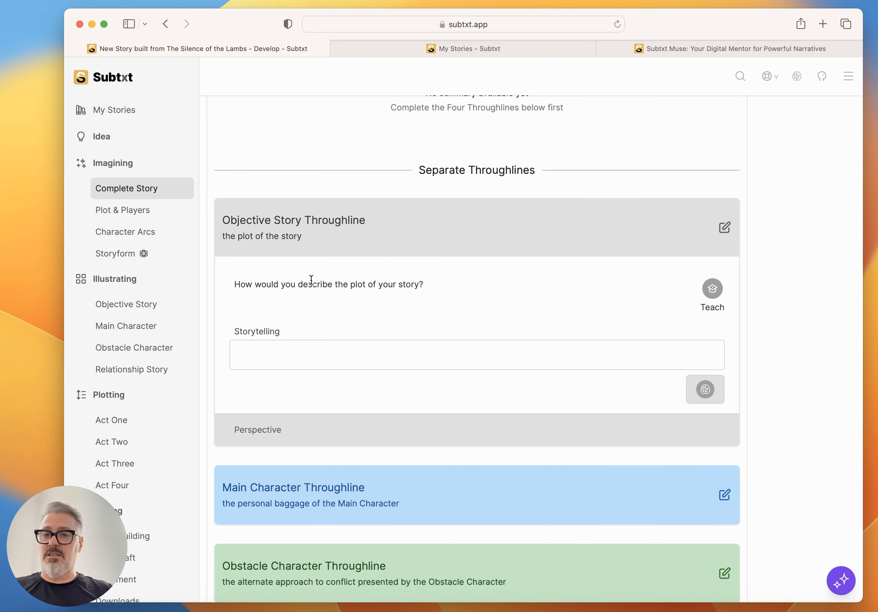
click(363, 356)
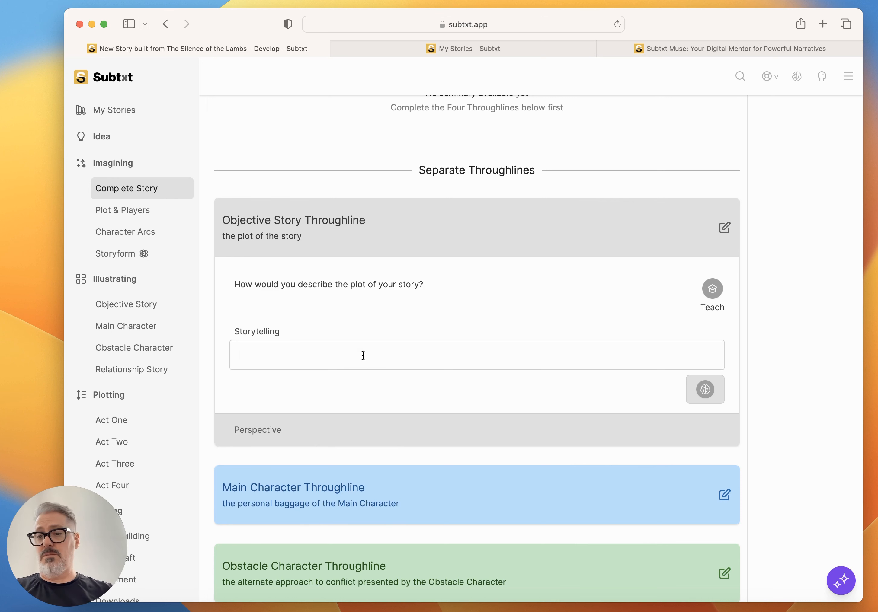
text(The plot is about )
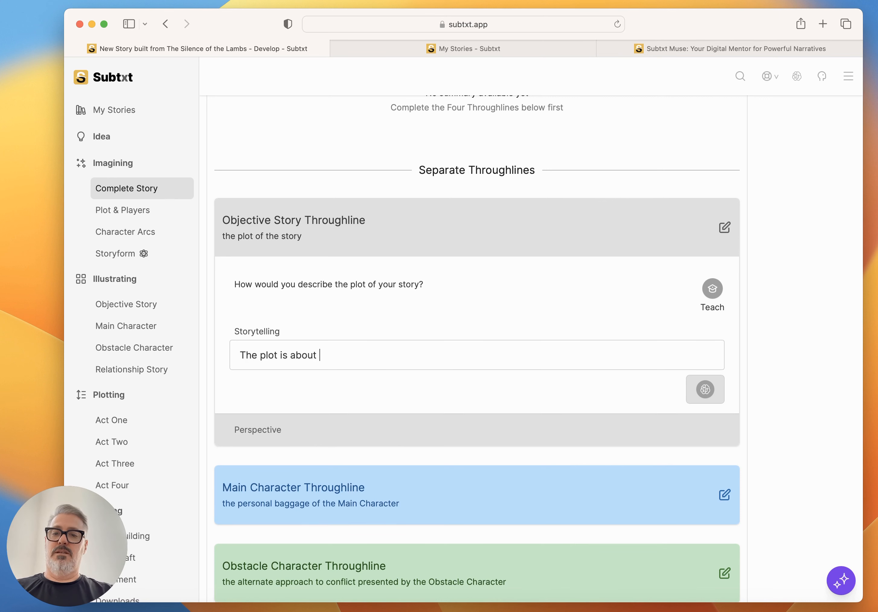
text(a dragon who want)
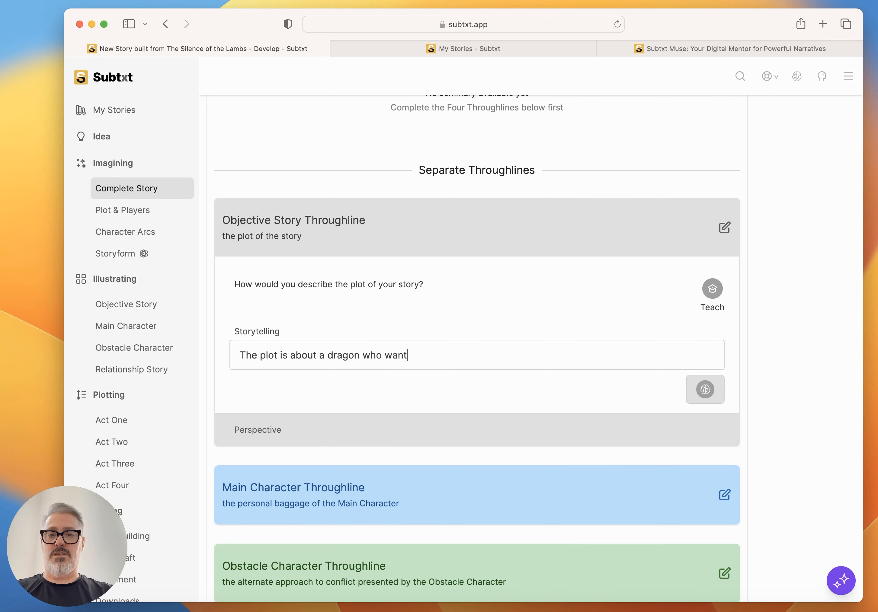
text(s to be a knigh)
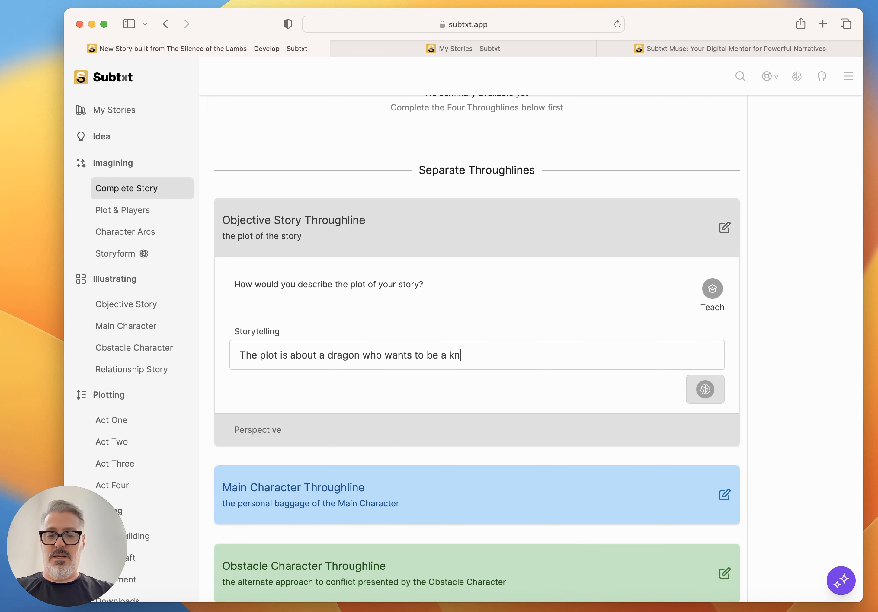
key(BackSpace)
key(BackSpace)
text(ght.)
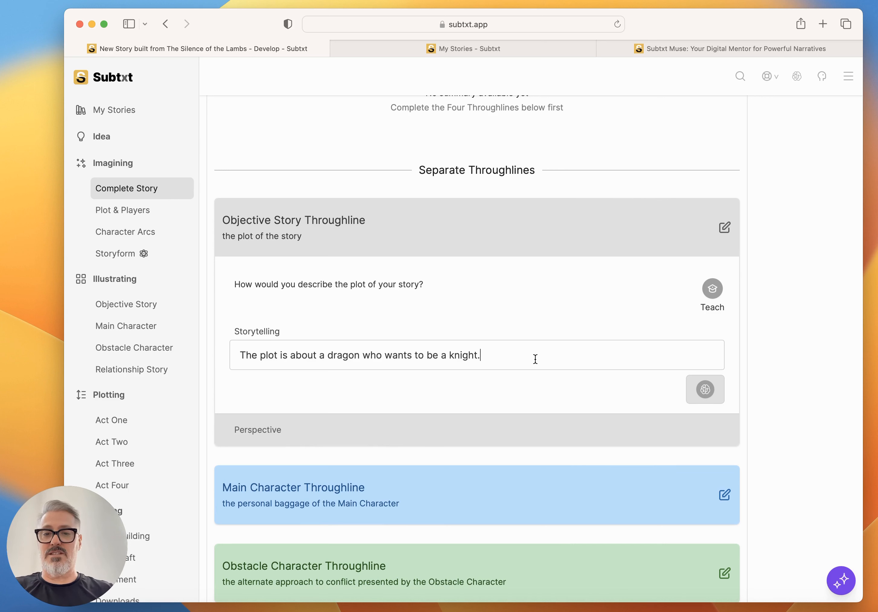
Replace the word "knight" with "wizard" in the Objective Story Throughline's storytelling text
double_click(462, 353)
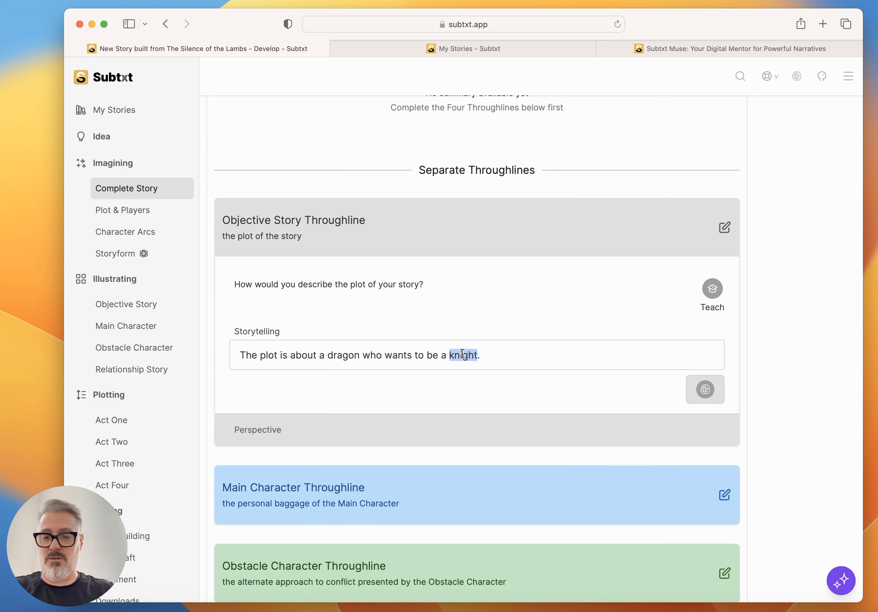
text(wizard)
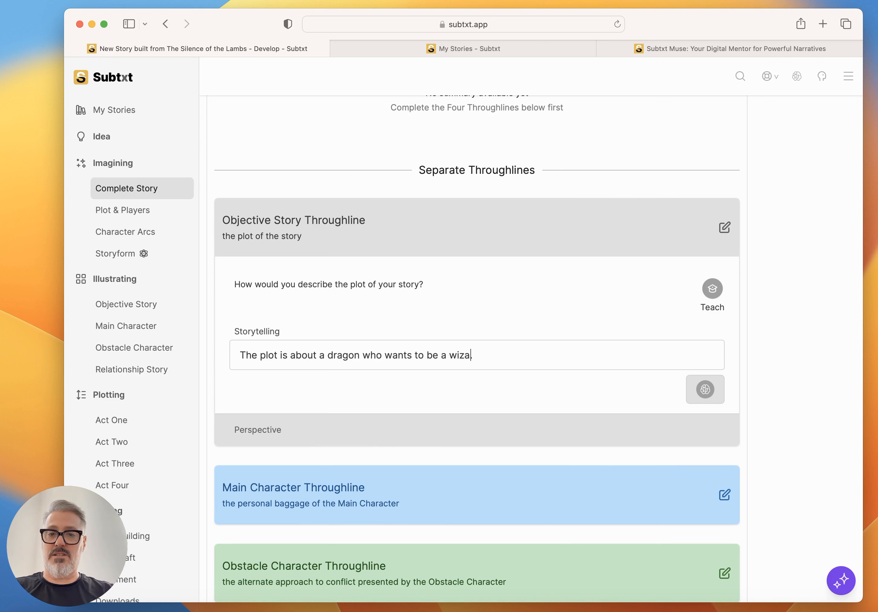
Replace the last word of the Objective Story Throughline's storytelling so the plot is about a dragon who wants to be a "paladin"
double_click(469, 356)
text(p)
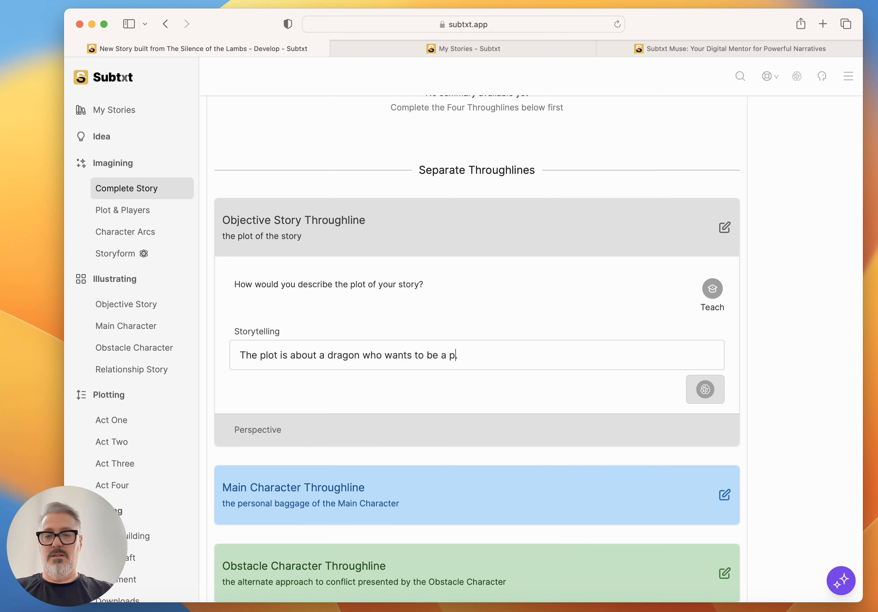
text(alladin.)
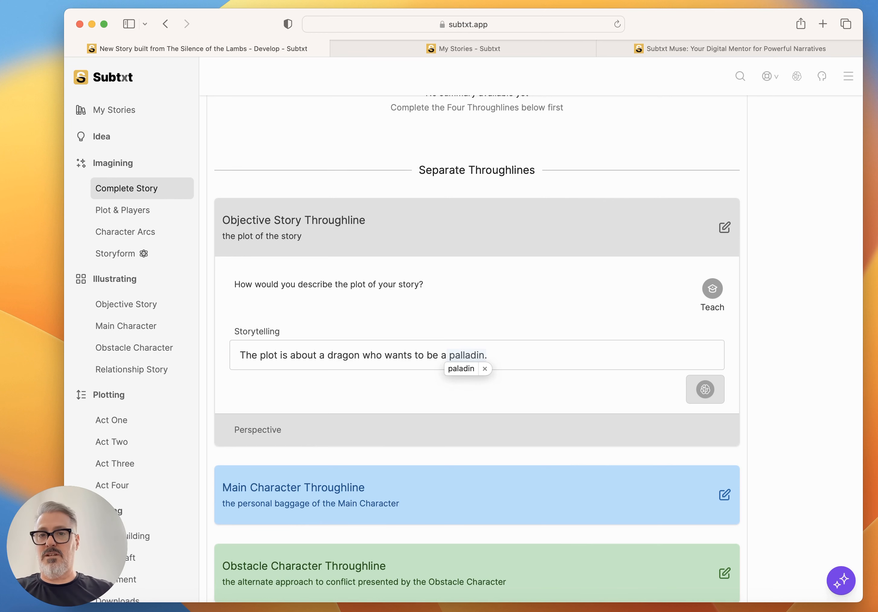
key(Left)
key(Left)
key(Left)
key(Left)
key(Left)
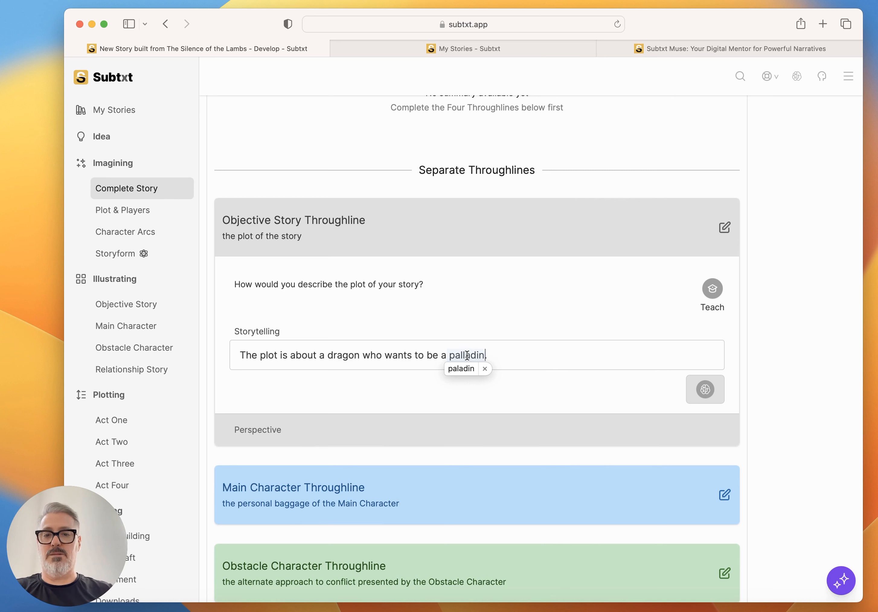
key(BackSpace)
click(528, 354)
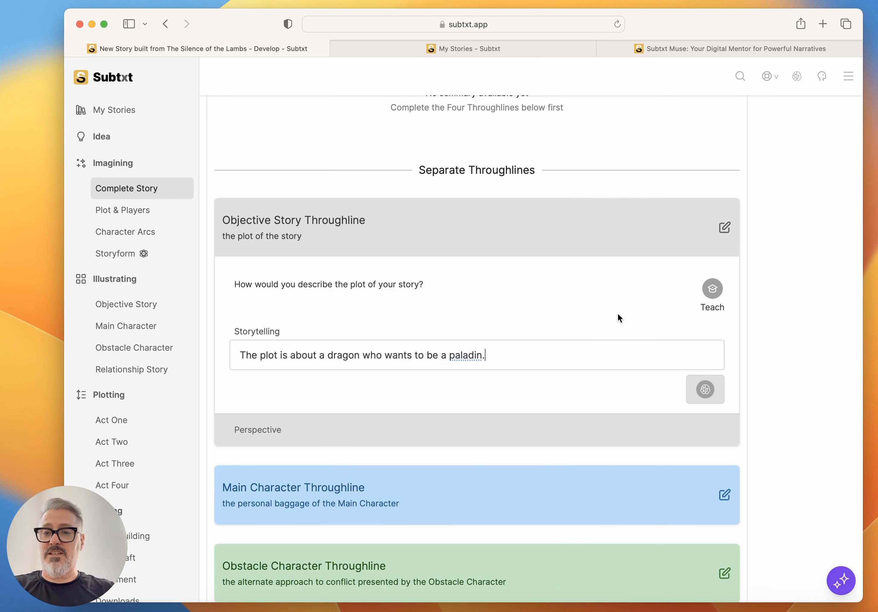
Reload the story and reopen the Objective Story Throughline on the Complete Story page to check its saved storytelling
key(super+r)
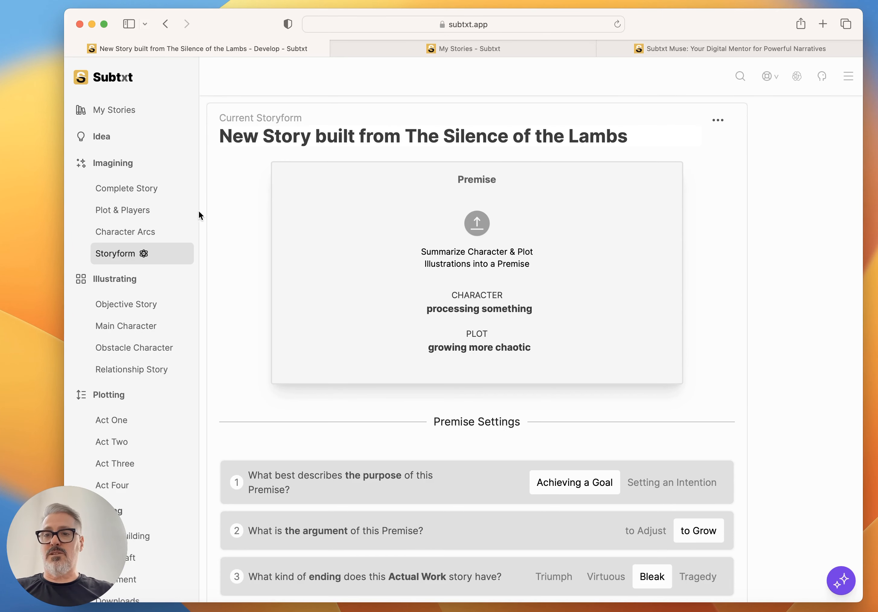
click(135, 191)
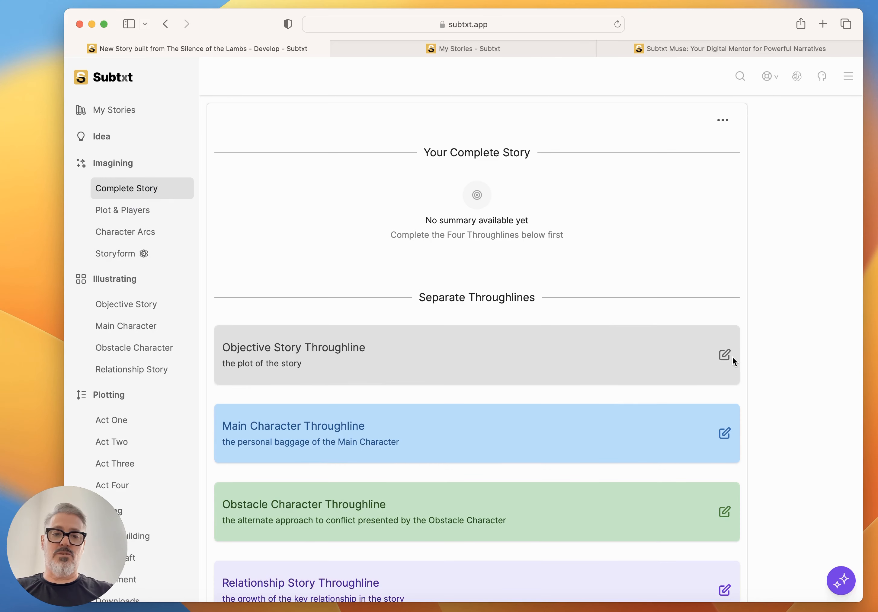
click(725, 356)
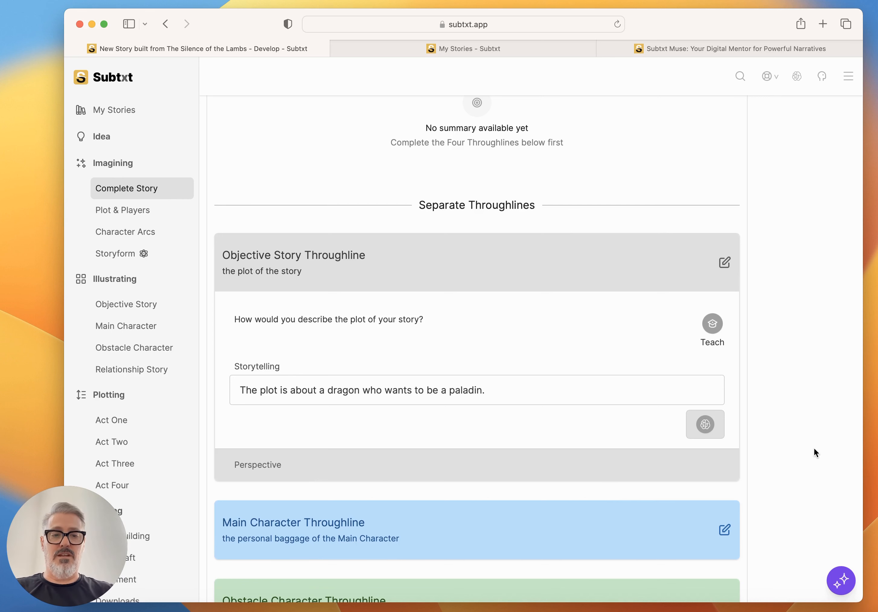
View the Subtxt Muse chat for this story and close it again
click(840, 580)
click(673, 553)
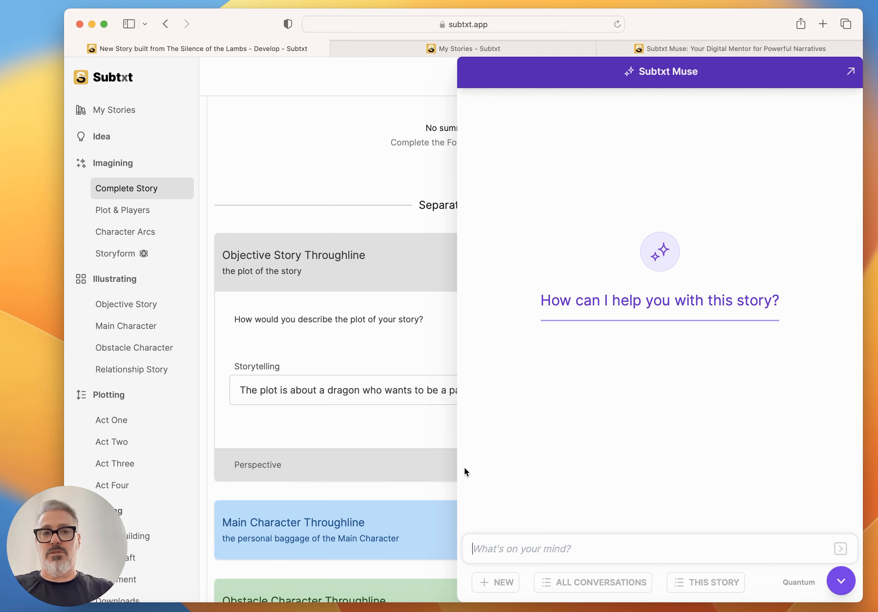
click(838, 573)
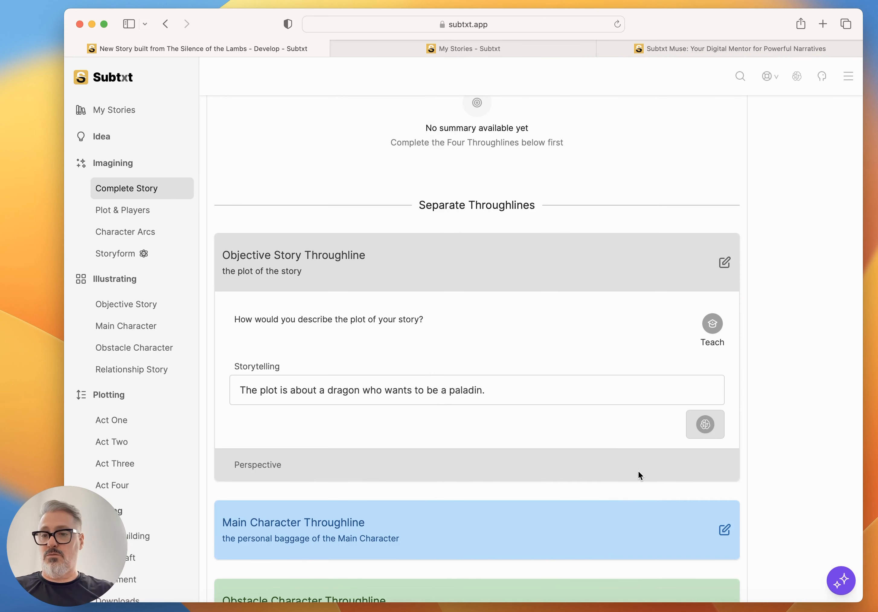
Generate a Brainstorming AI idea for the Objective Story Throughline without a prompt and add it to the storytelling
click(710, 424)
scroll(421, 444, down, 3)
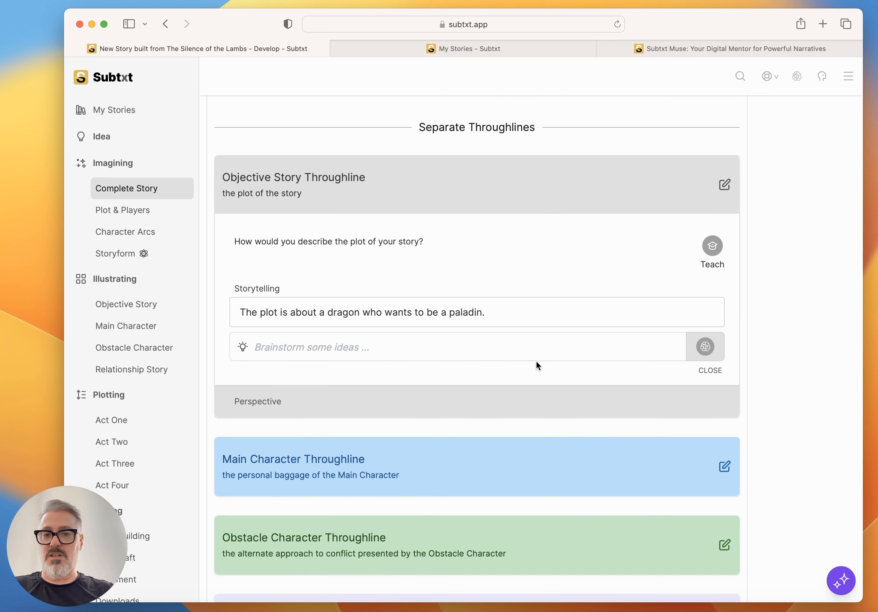
click(712, 347)
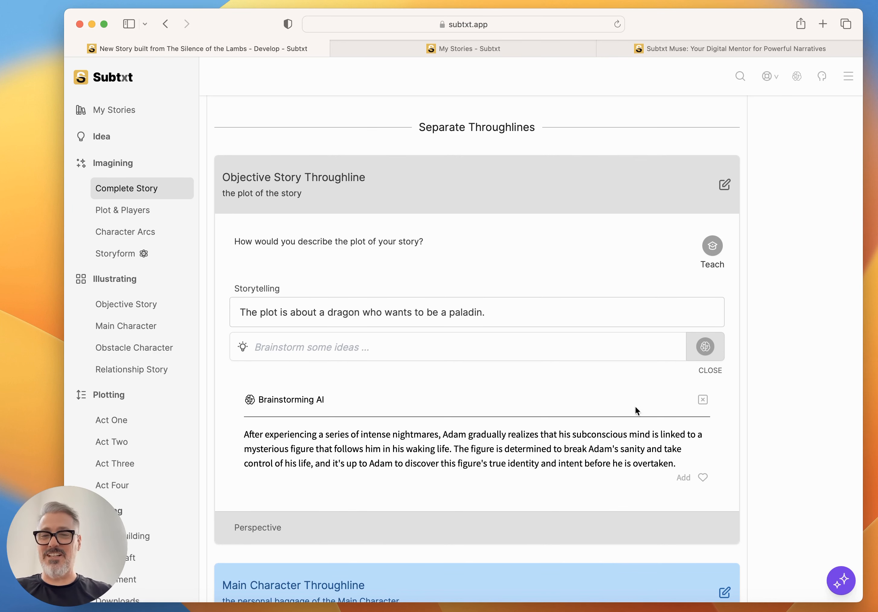
click(704, 479)
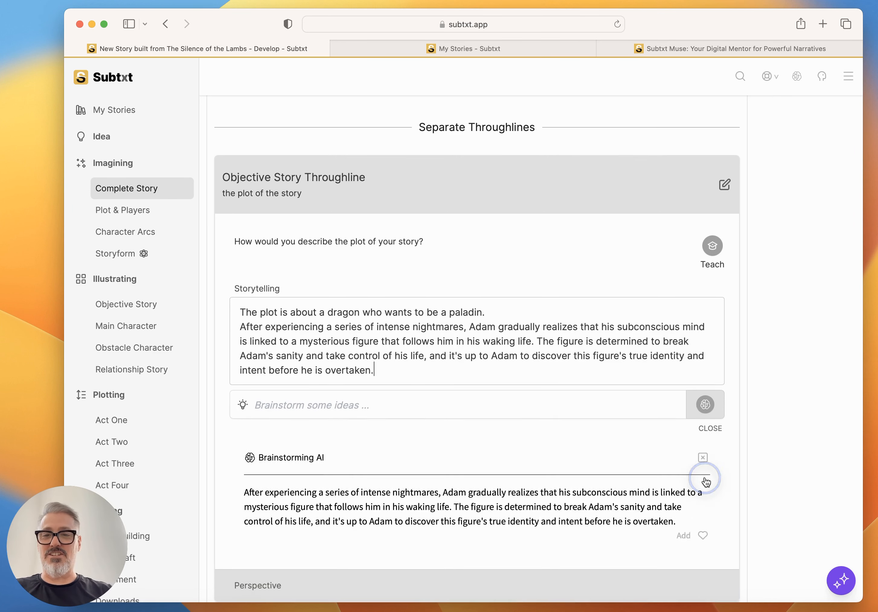
Delete the dragon sentence and its empty line from the storytelling, keeping only the brainstormed paragraph about Adam
double_click(467, 312)
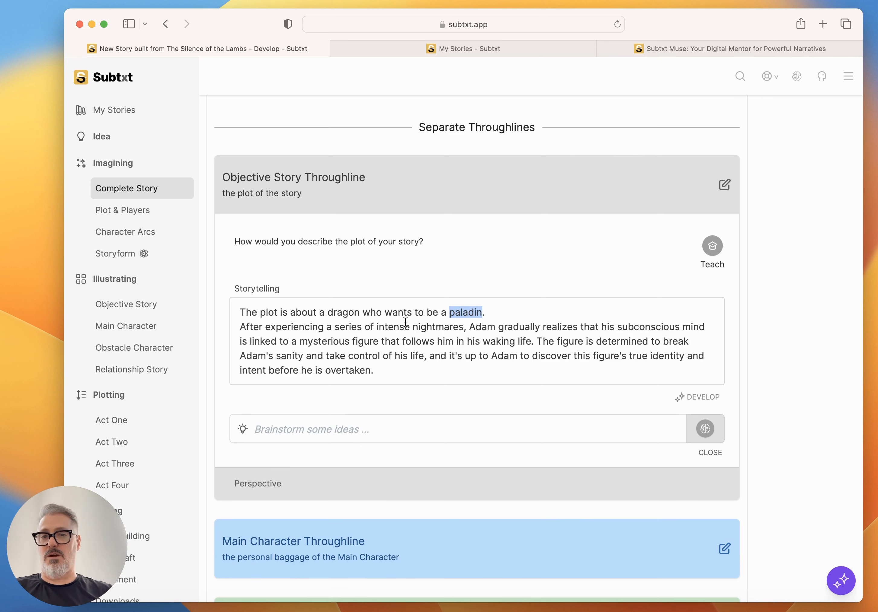
triple_click(427, 314)
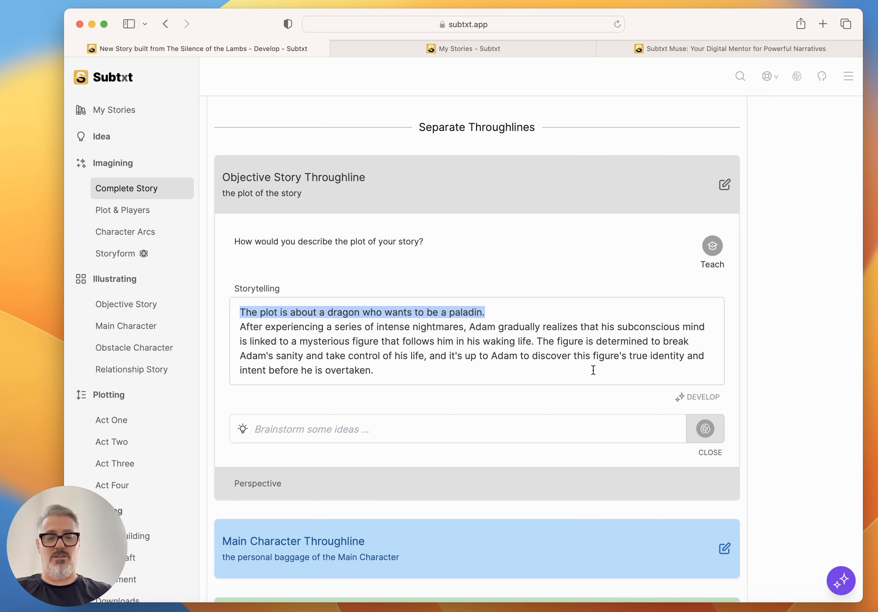
key(BackSpace)
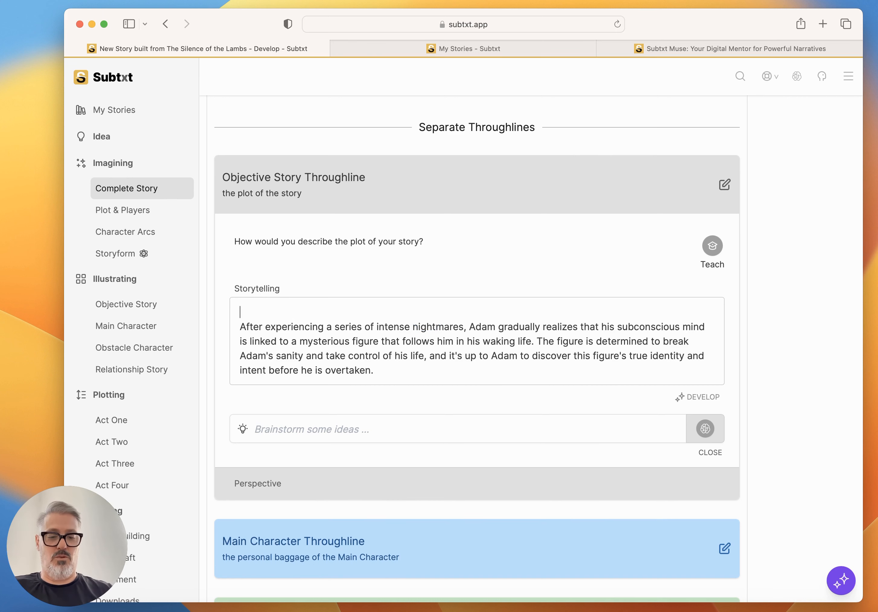
key(Down)
key(BackSpace)
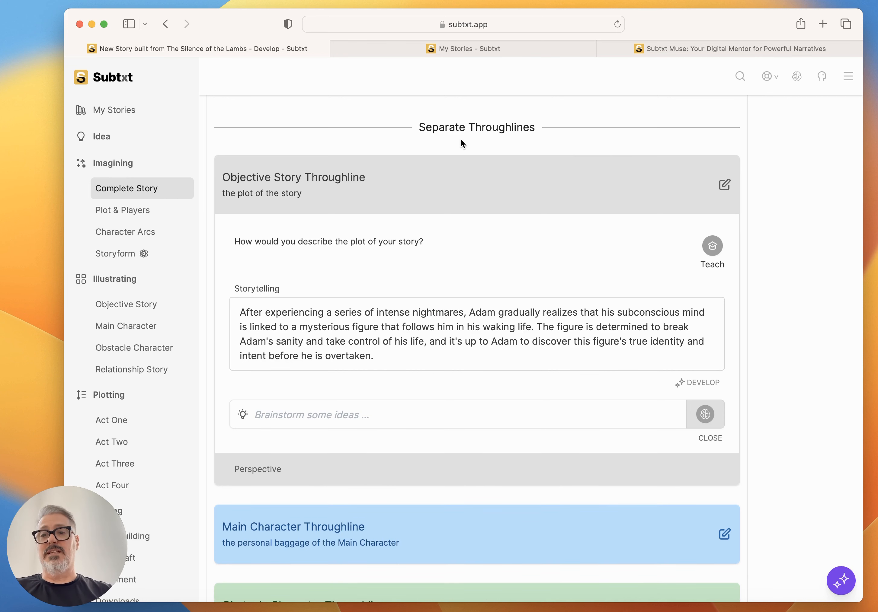
Check the genre on the story's Idea page and reopen the Objective Story Throughline on the Complete Story page
click(108, 138)
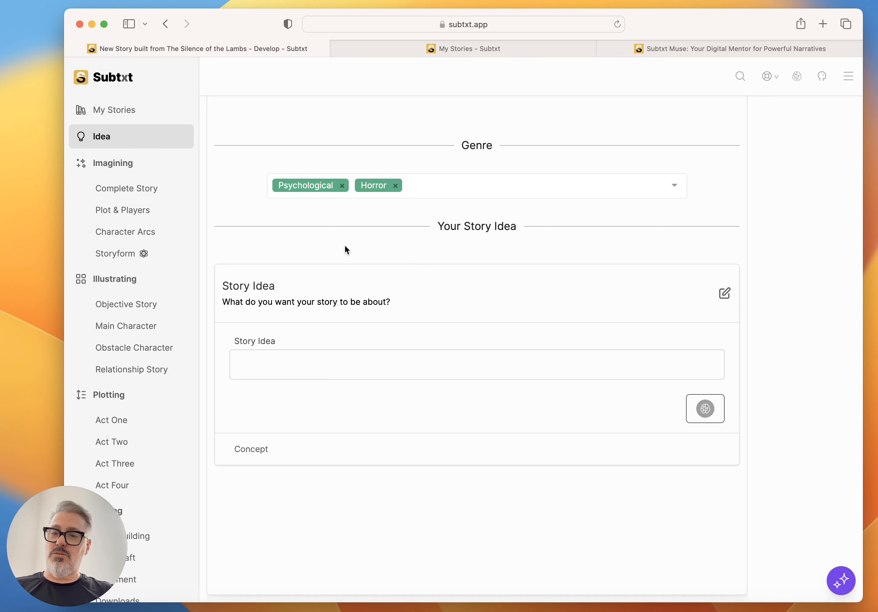
click(126, 191)
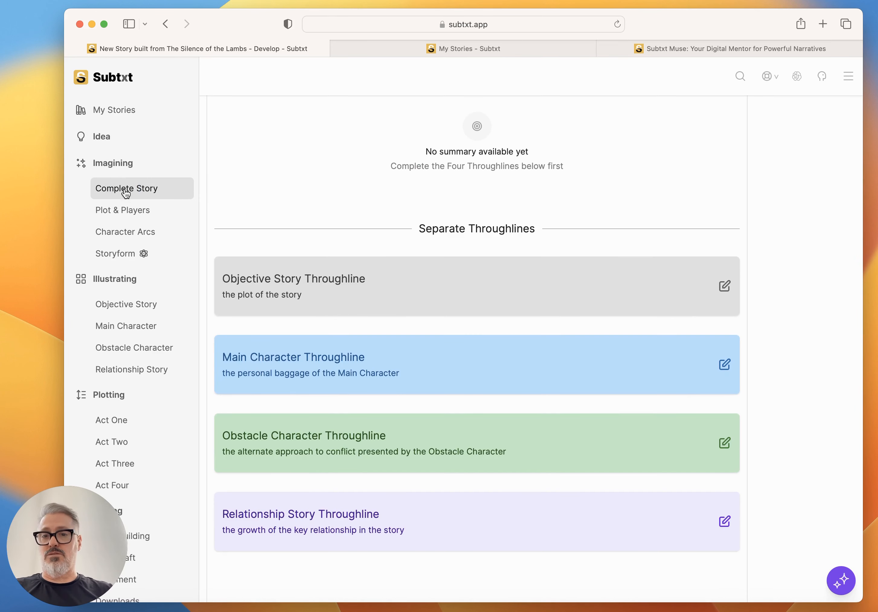
click(725, 286)
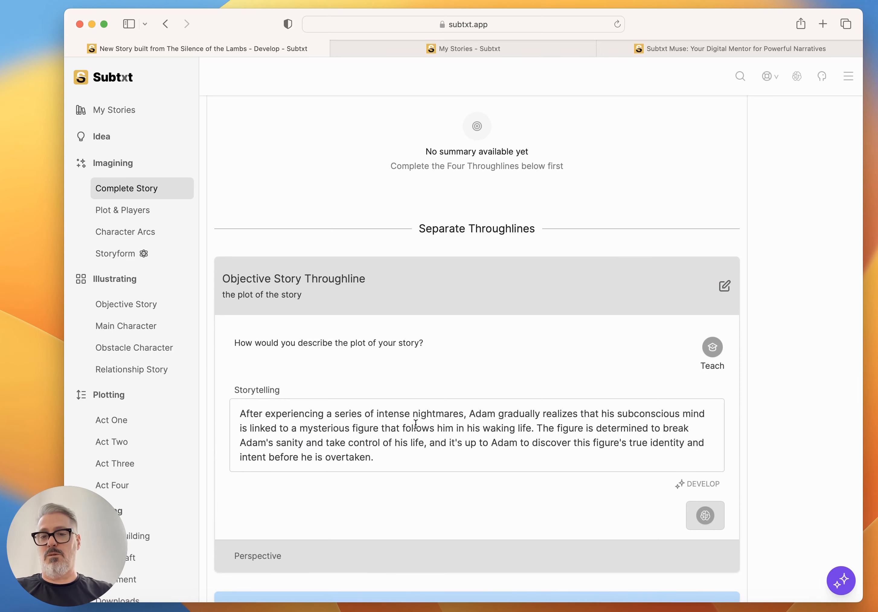
Brainstorm another idea for the Objective Story Throughline using the prompt "Adam is a writer"
scroll(411, 408, down, 2)
scroll(411, 408, down, 4)
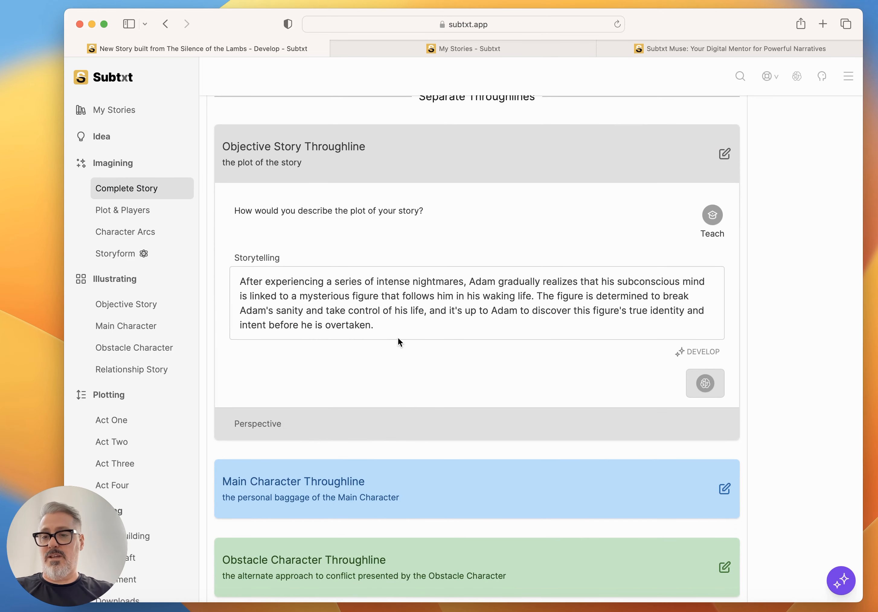
click(706, 383)
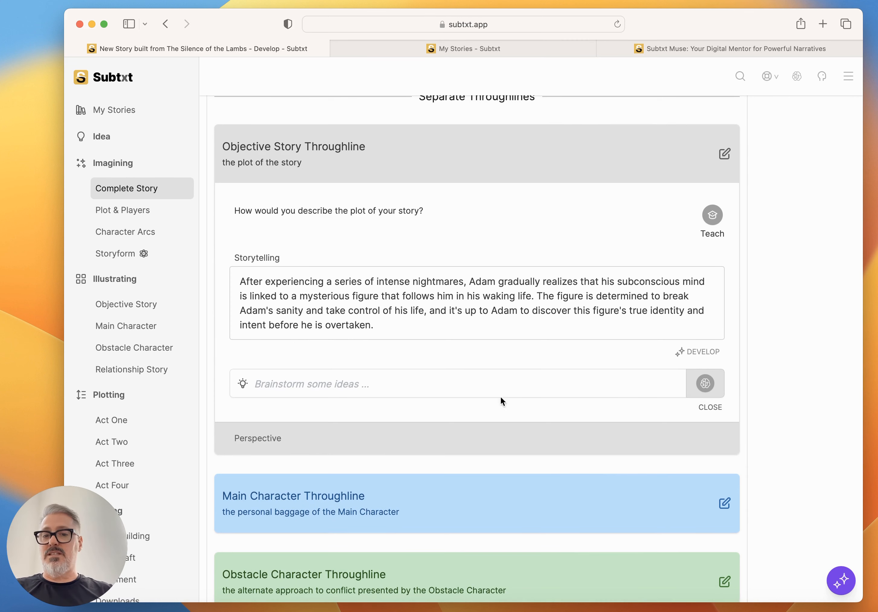
click(441, 380)
text(Adam is a writer)
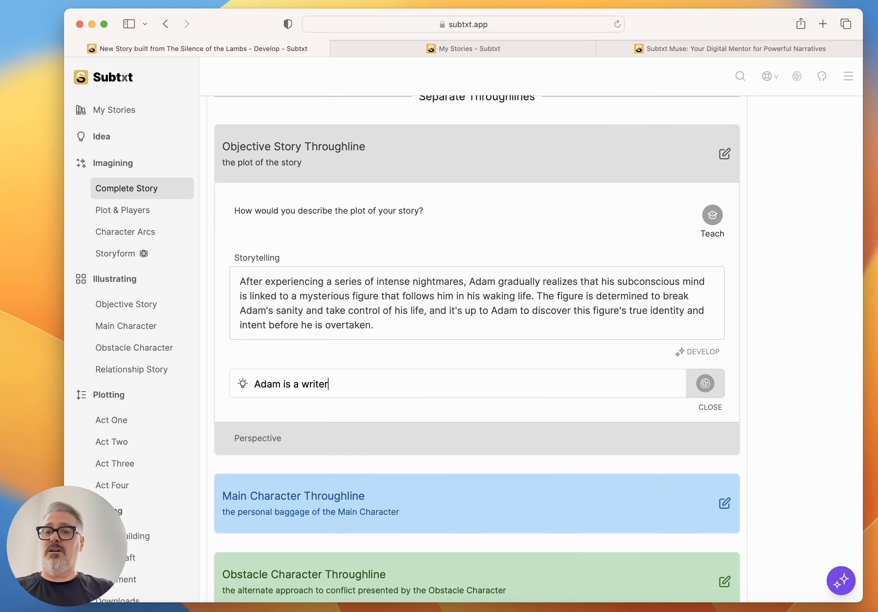
key(Return)
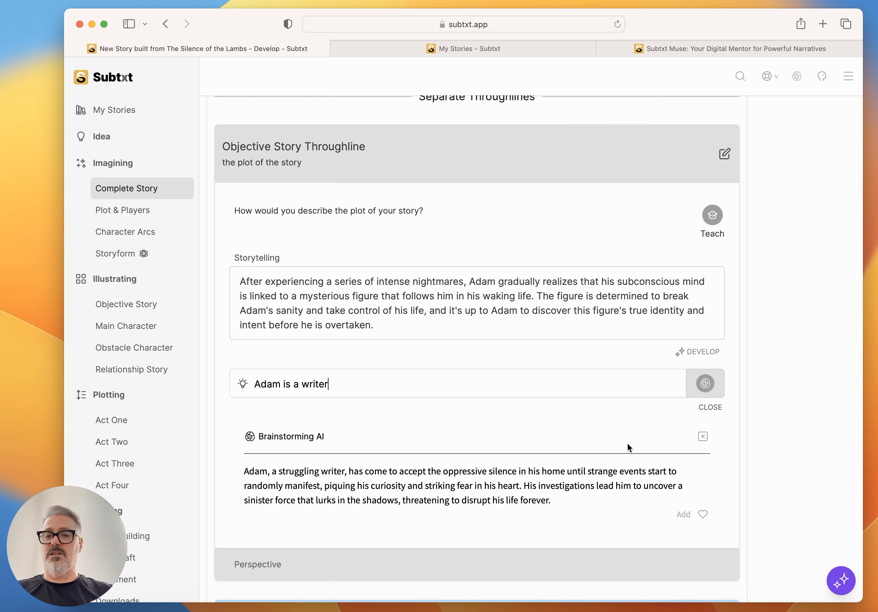
Add the brainstormed struggling-writer idea to the storytelling and separate the two paragraphs with a blank line
triple_click(417, 300)
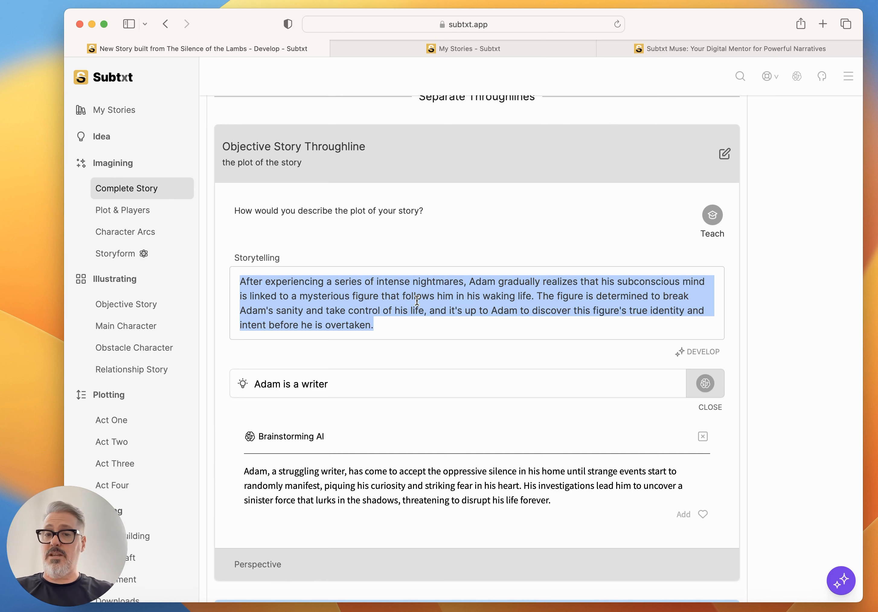
click(701, 516)
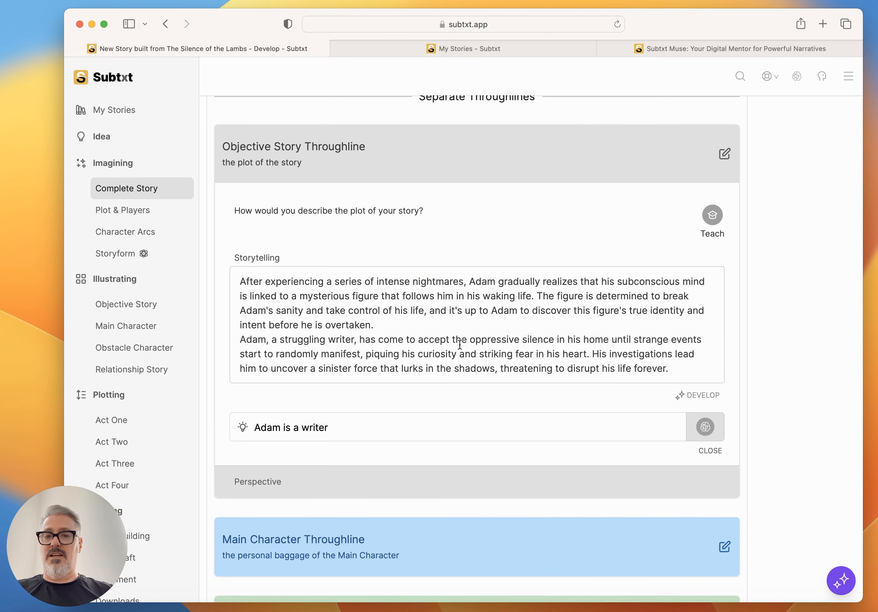
click(401, 325)
key(Return)
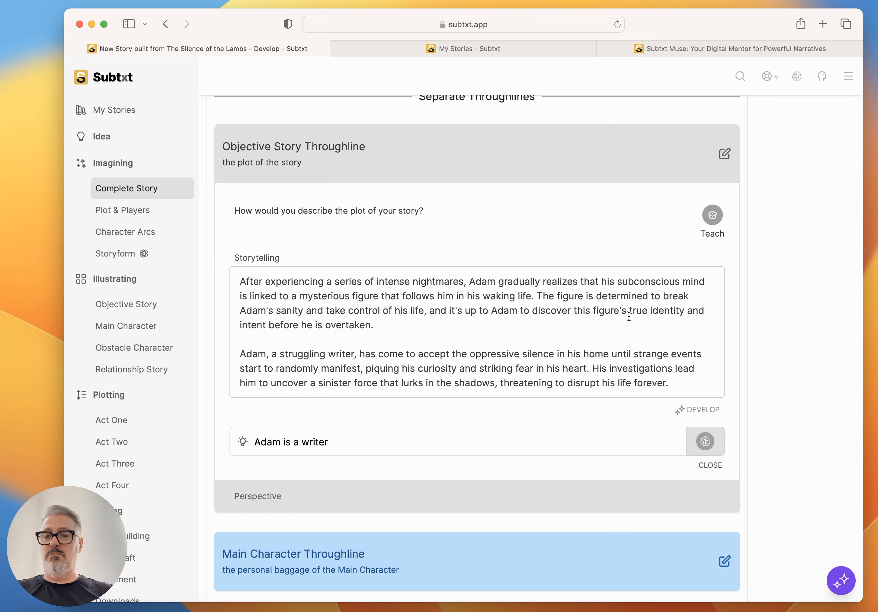
Develop the storytelling in Muse by asking "can you please merge these two together into a single idea?"
click(696, 411)
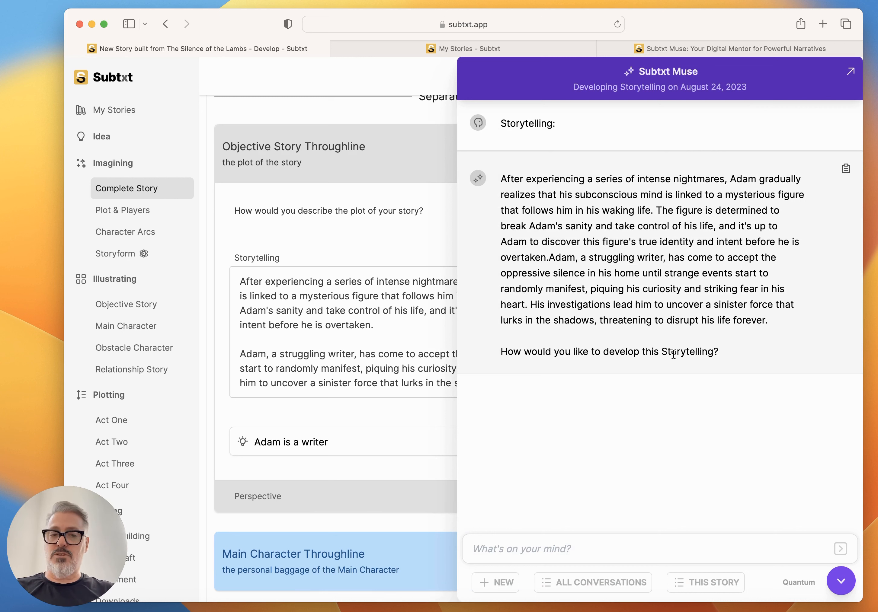
text(can you p)
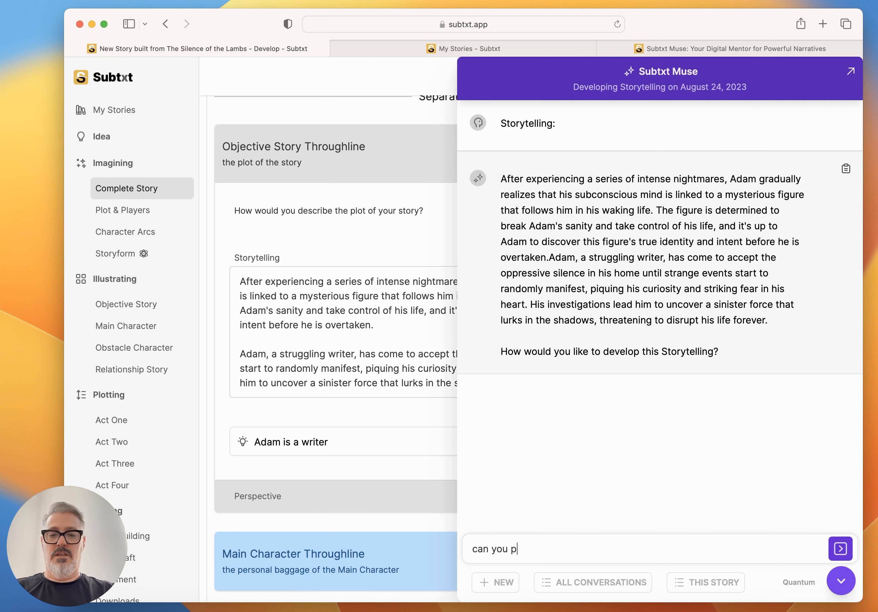
text(lease merge these t)
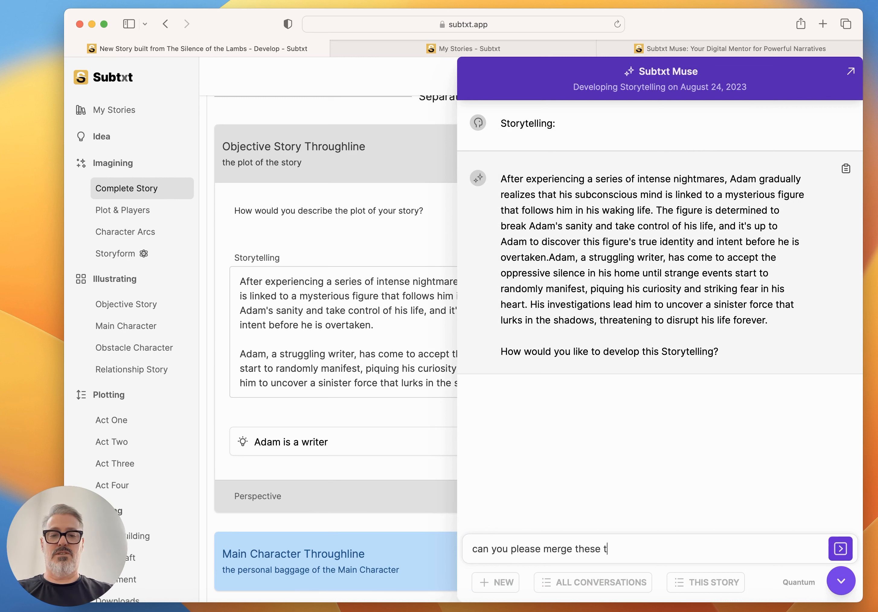
text(wo together into a sing)
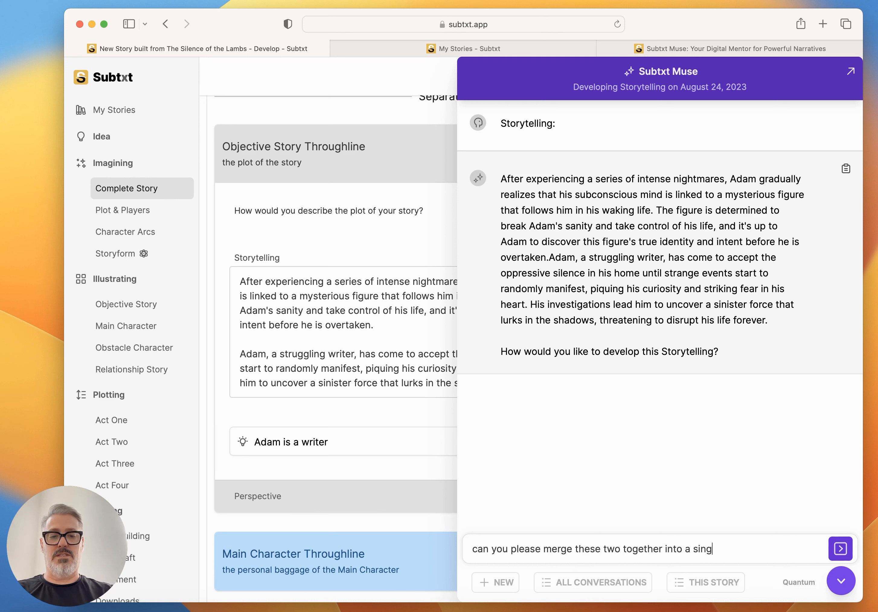
text(le idea?)
key(Return)
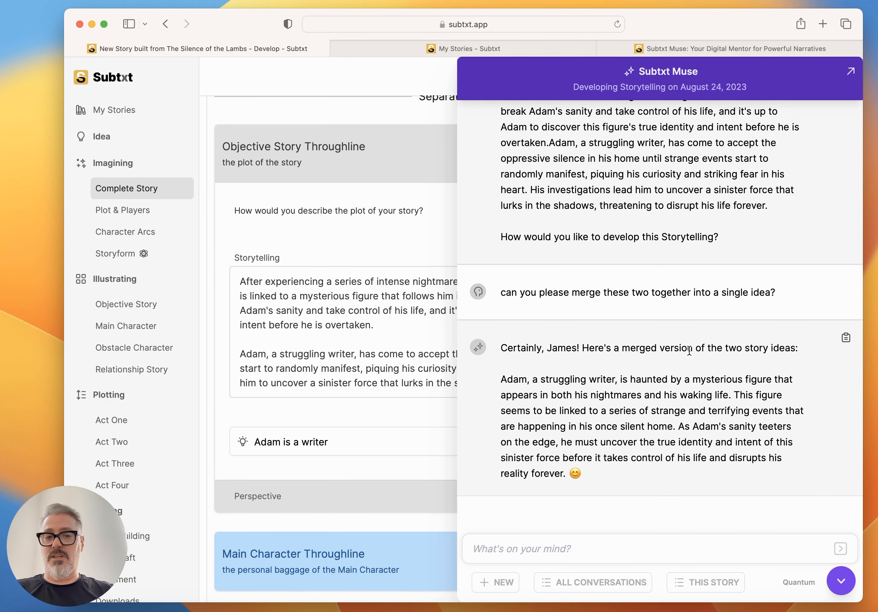
Copy Muse's merged reply, close the chat and replace the entire Objective Story Throughline storytelling with it
click(846, 340)
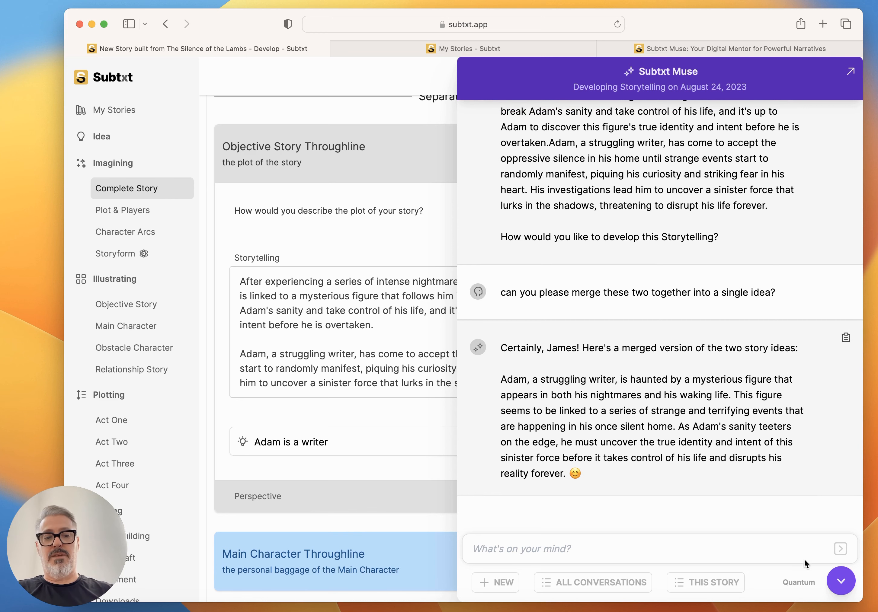
click(842, 581)
click(497, 366)
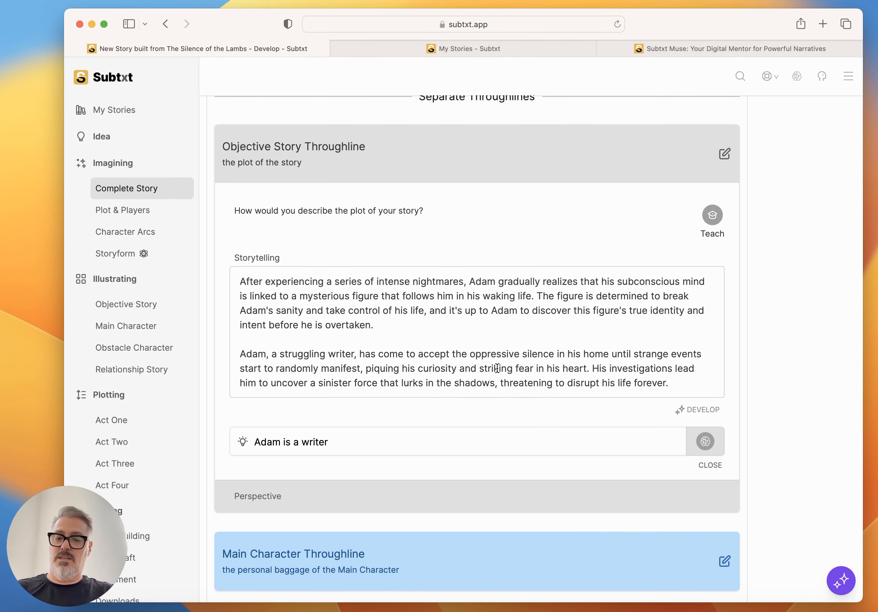
key(super+a)
key(super+v)
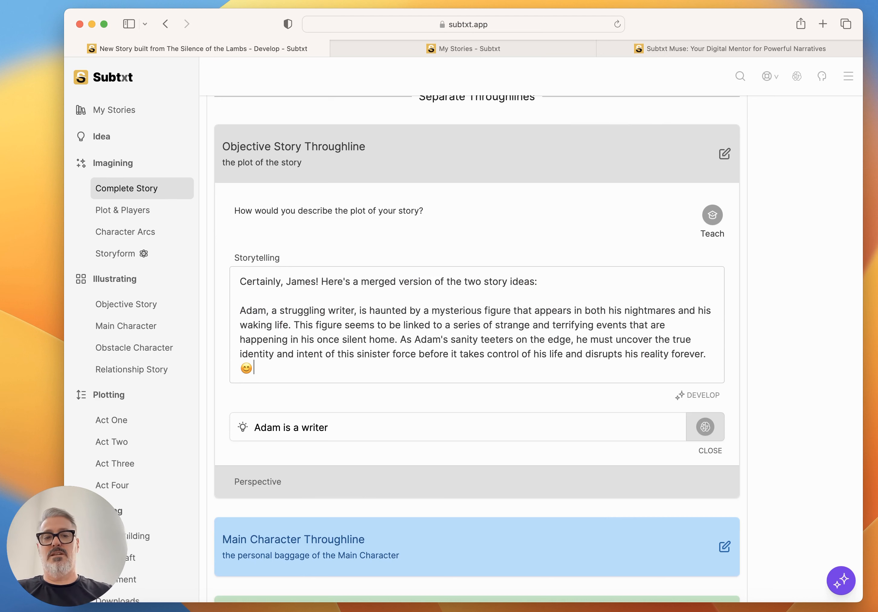
Remove the closing emoji, the introductory sentence and the blank line above the story text from the Objective Story Throughline storytelling
key(BackSpace)
drag(392, 293, 208, 275)
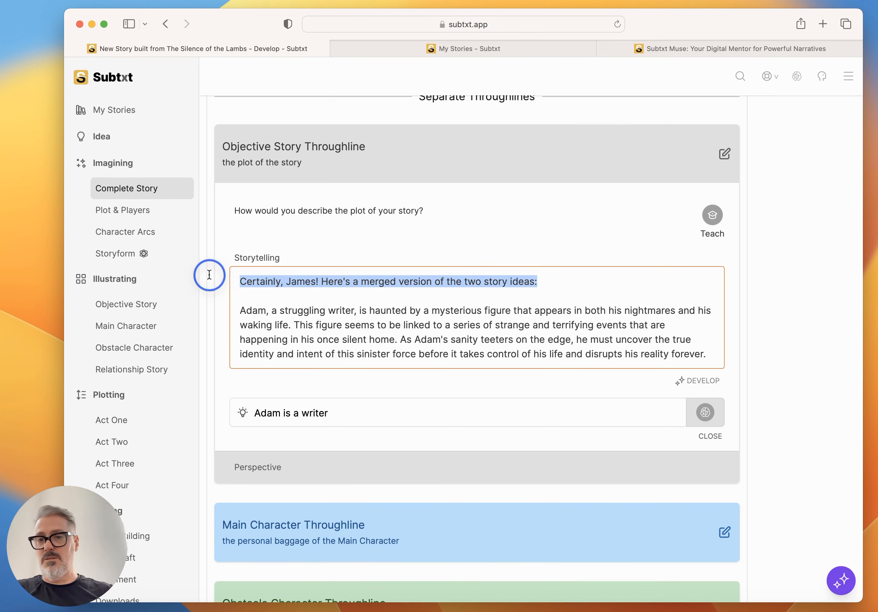
key(BackSpace)
key(Delete)
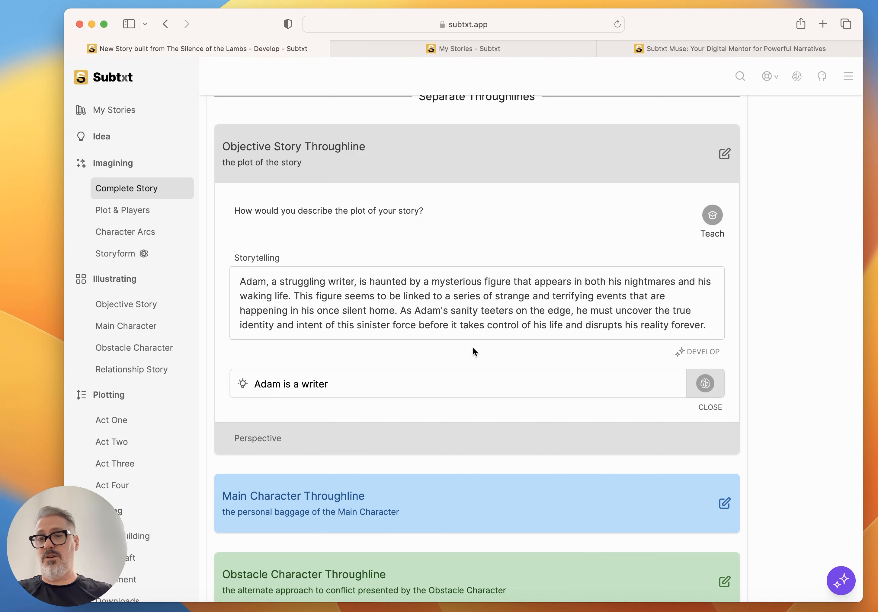
Go to Plot & Players, look over its sections and expand the First Story Driver for editing
click(111, 210)
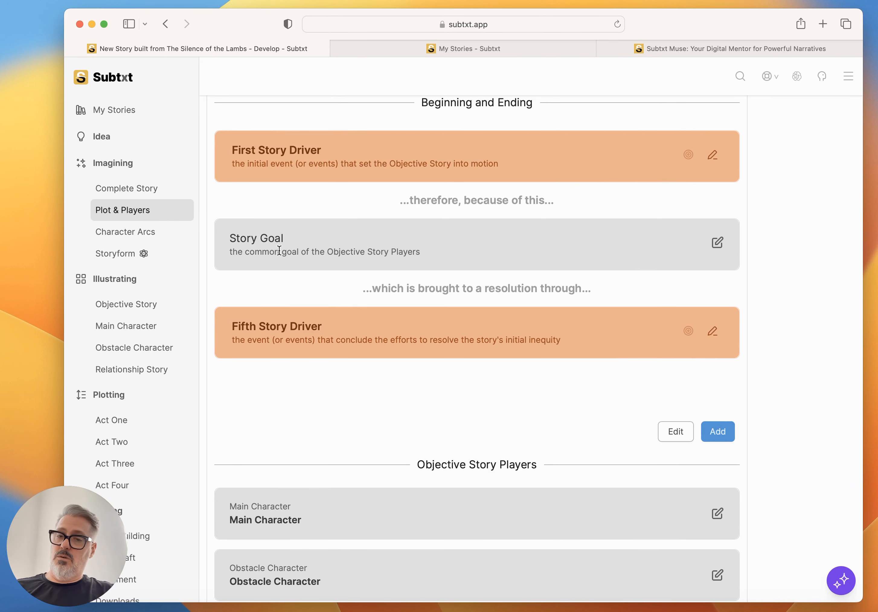
scroll(347, 353, down, 5)
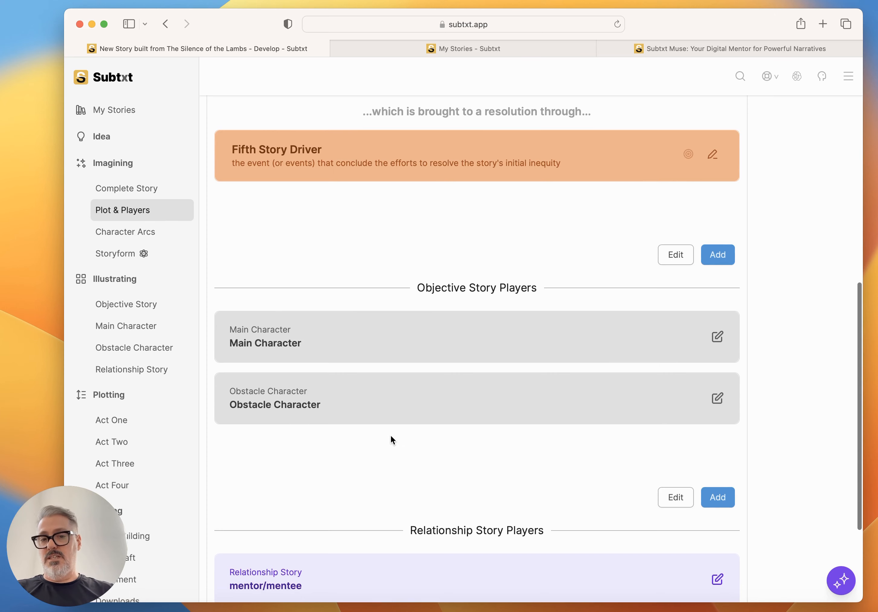
scroll(391, 434, up, 10)
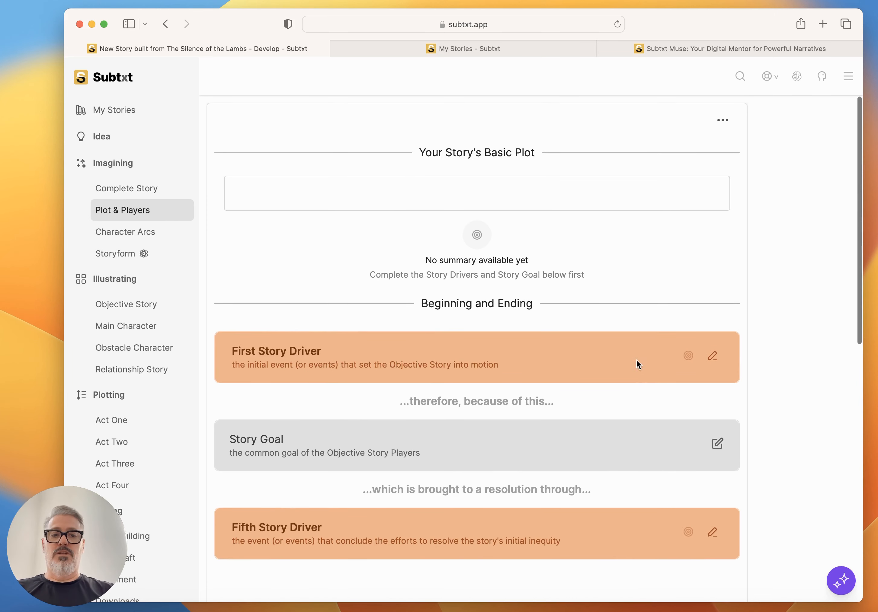
click(712, 356)
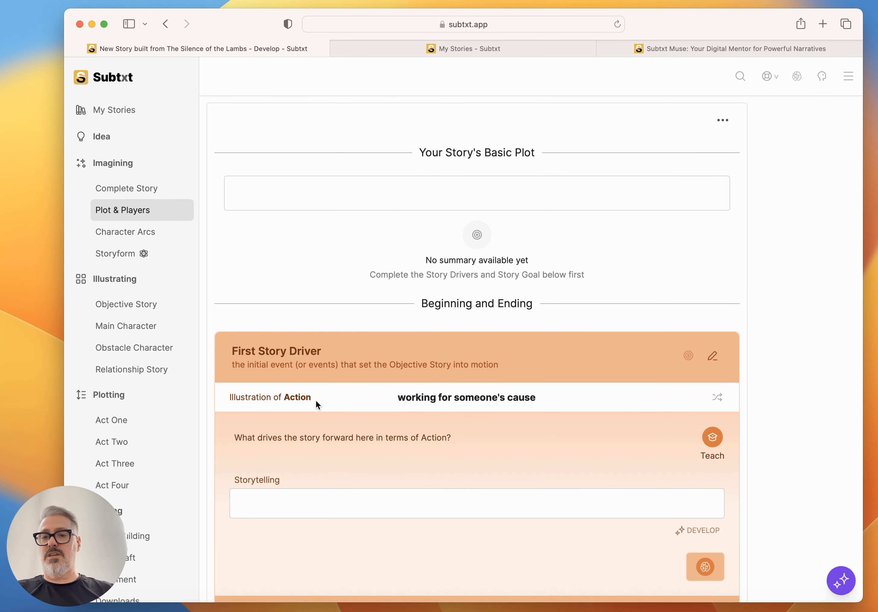
scroll(474, 406, down, 3)
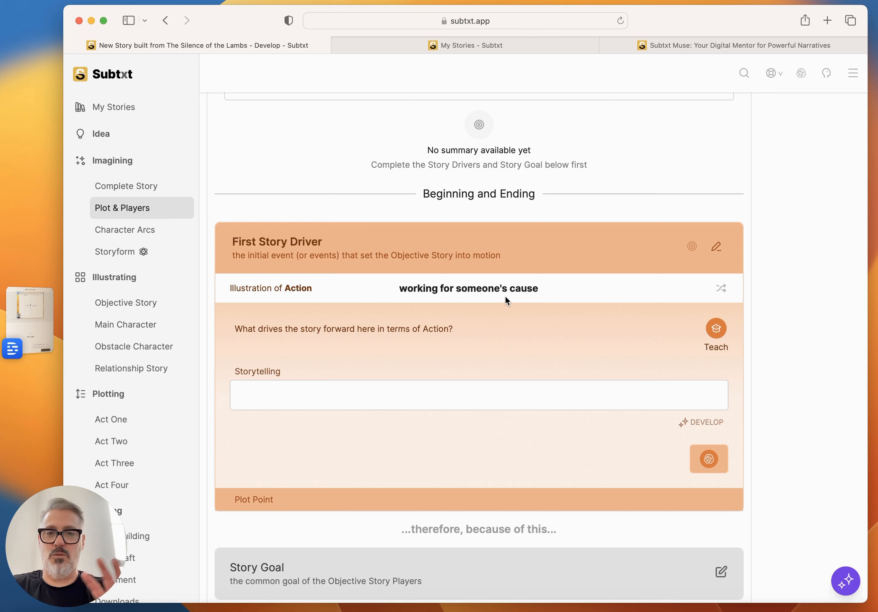
Look at the alternative illustrations offered for the First Story Driver without choosing one
click(123, 251)
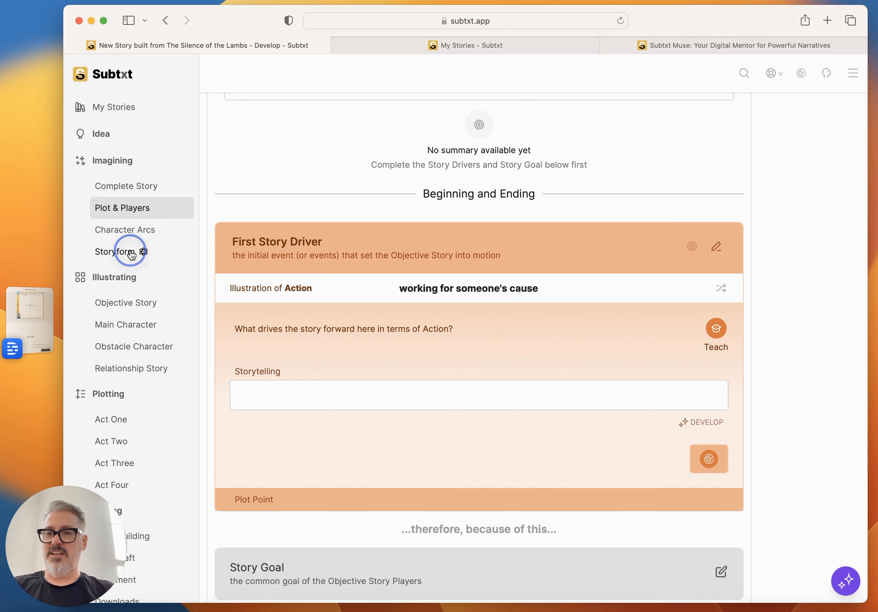
scroll(242, 329, down, 10)
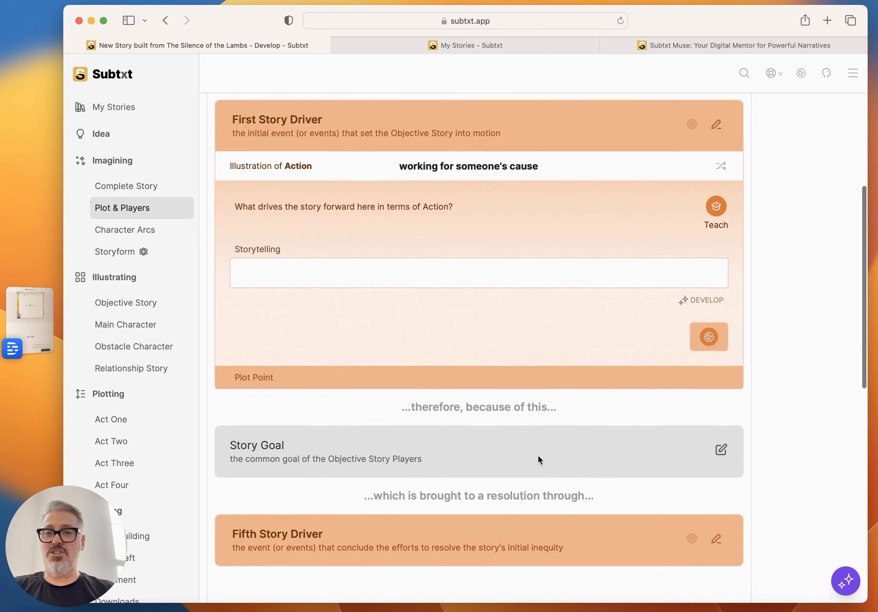
scroll(537, 422, up, 5)
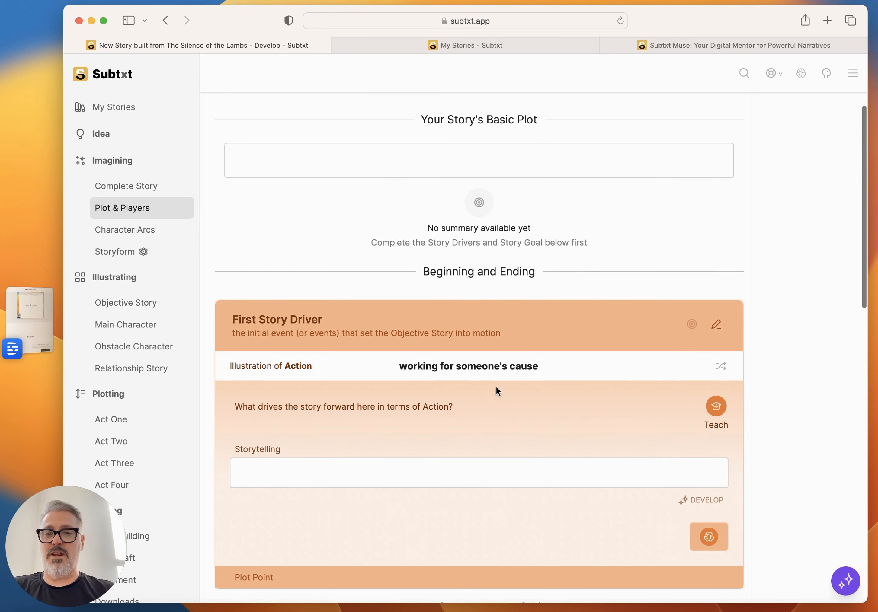
scroll(554, 407, down, 4)
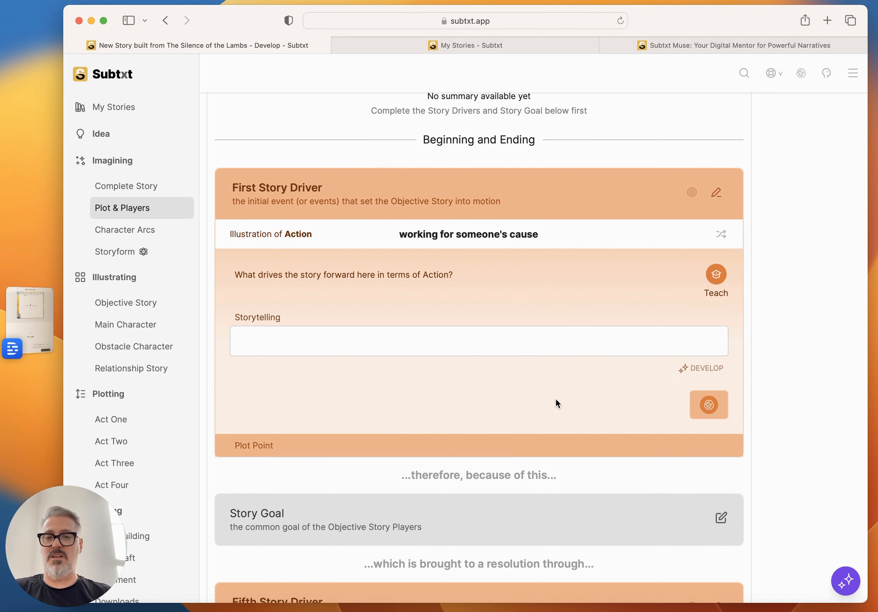
click(493, 240)
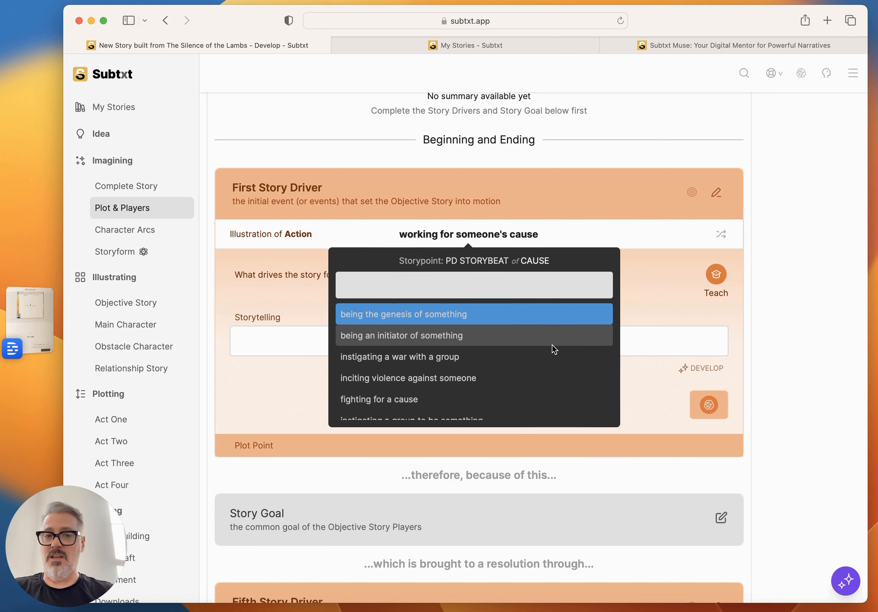
click(575, 189)
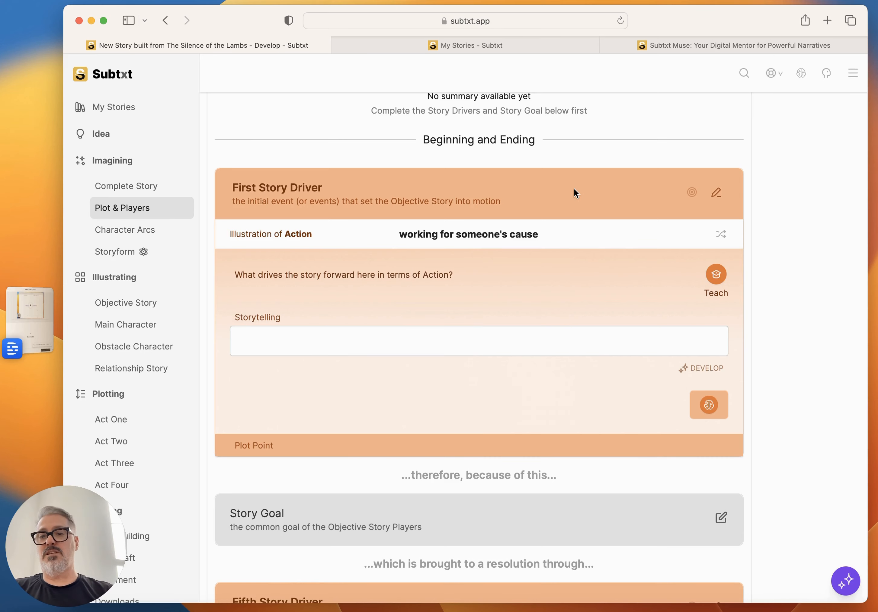
Examine the Objective Story's Problem in the Storyform, then return to Plot & Players
click(127, 259)
scroll(429, 326, down, 10)
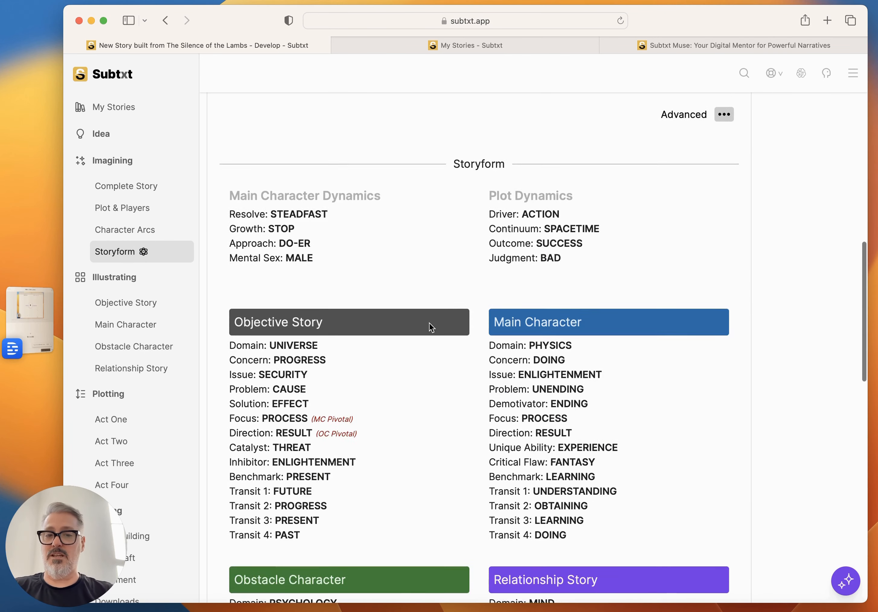
triple_click(280, 351)
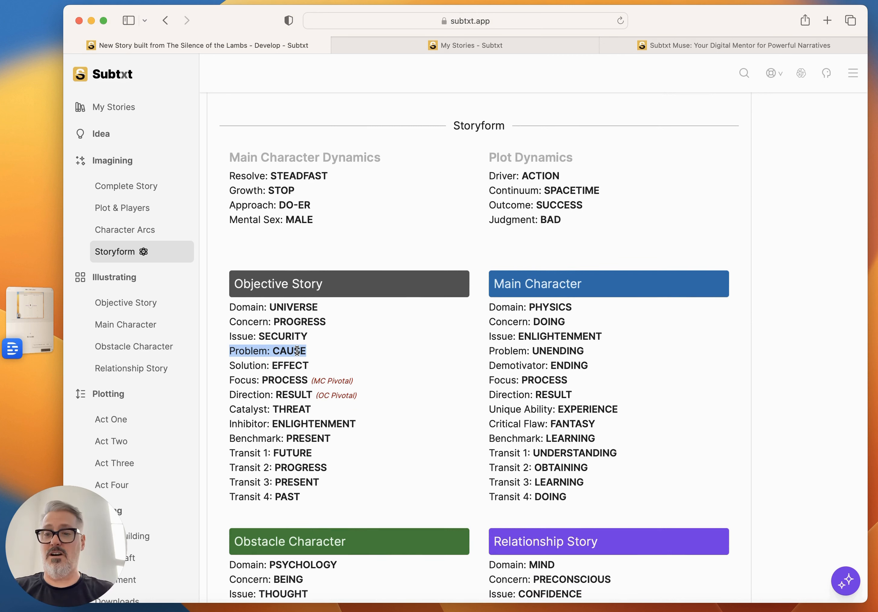
click(235, 247)
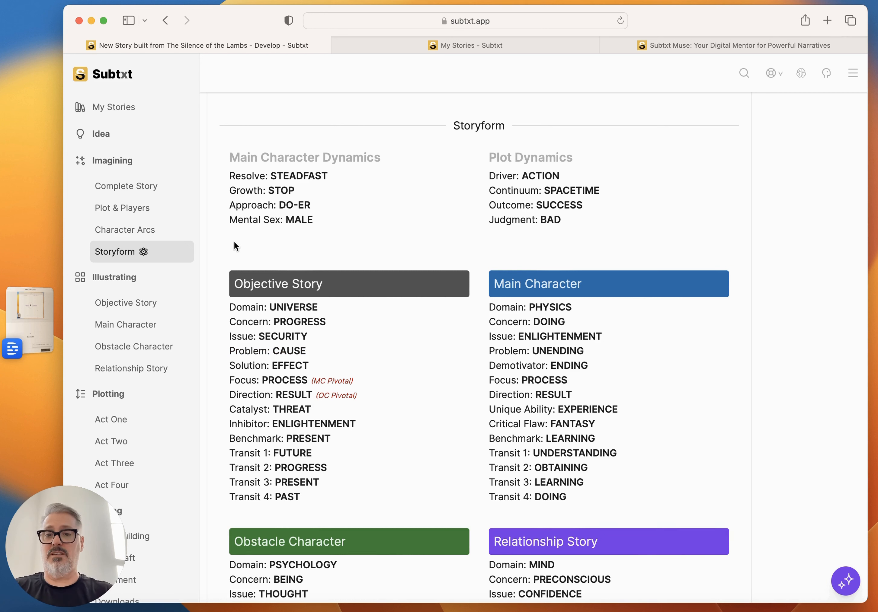
double_click(294, 352)
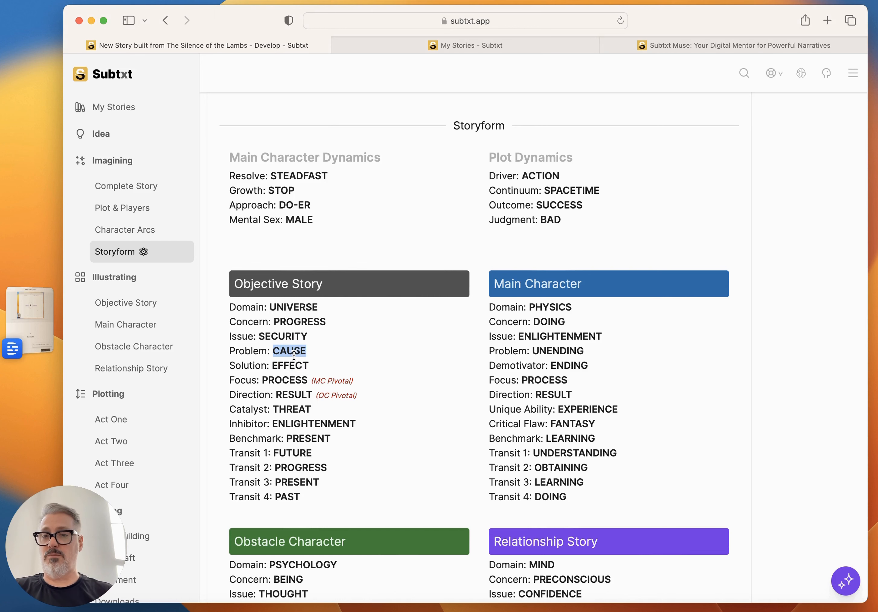
click(126, 207)
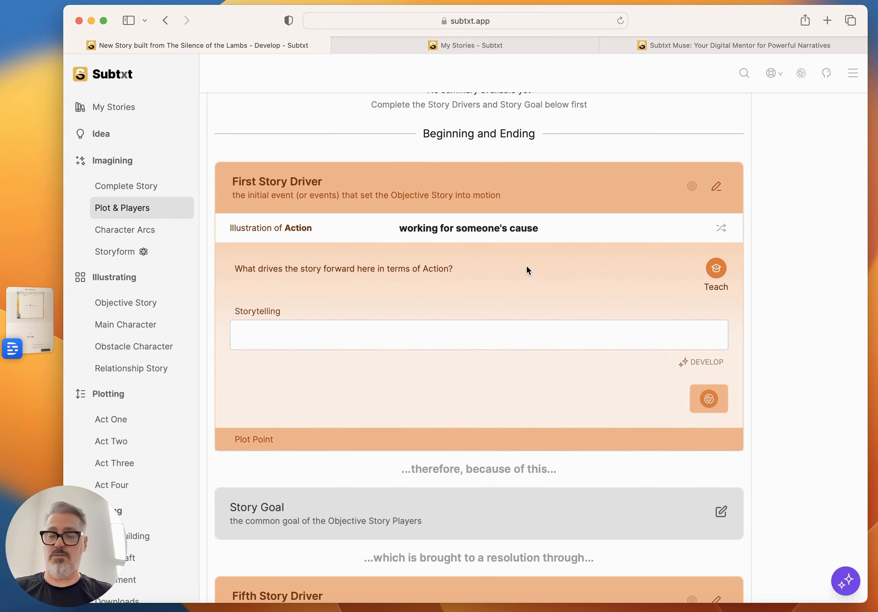
Set the First Story Driver's illustration to "instigating a war with something"
click(501, 229)
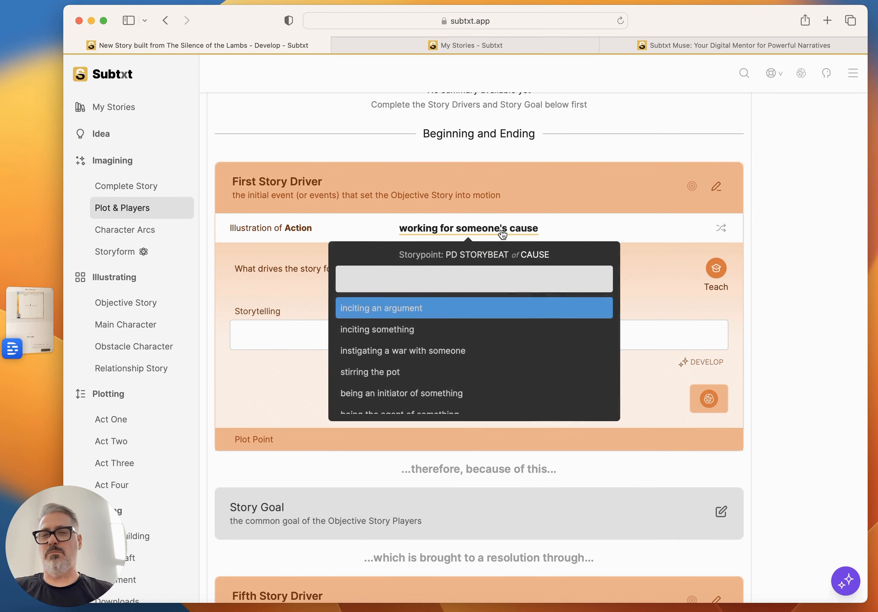
scroll(491, 371, down, 15)
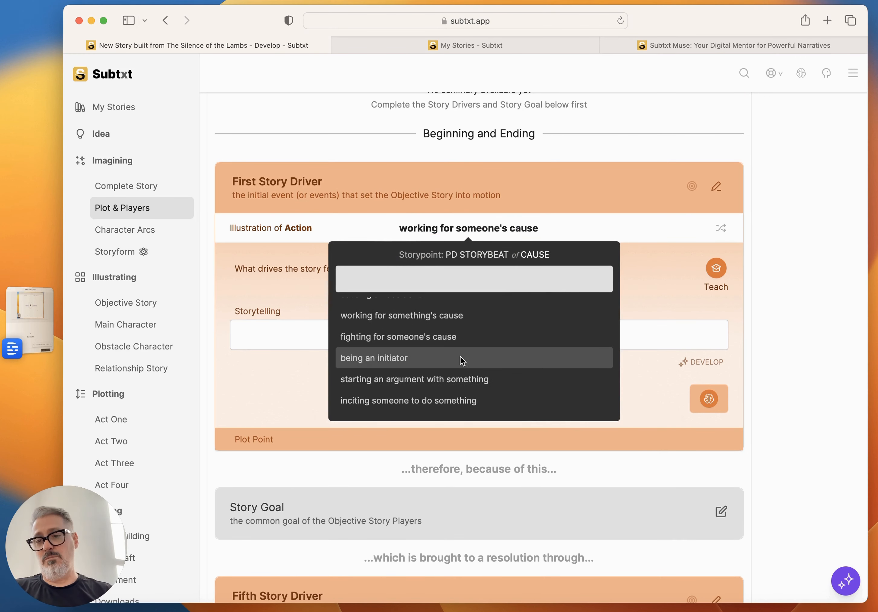
scroll(514, 385, down, 5)
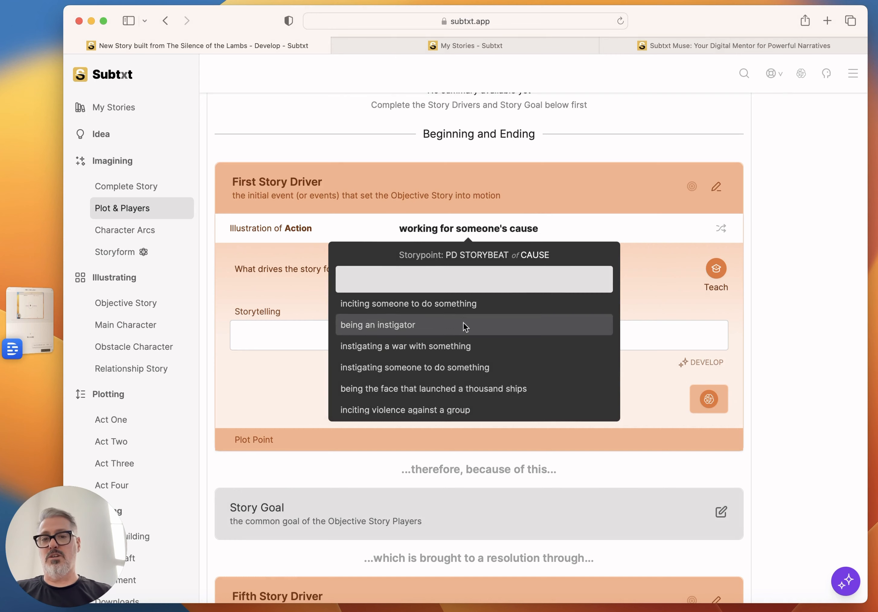
click(455, 343)
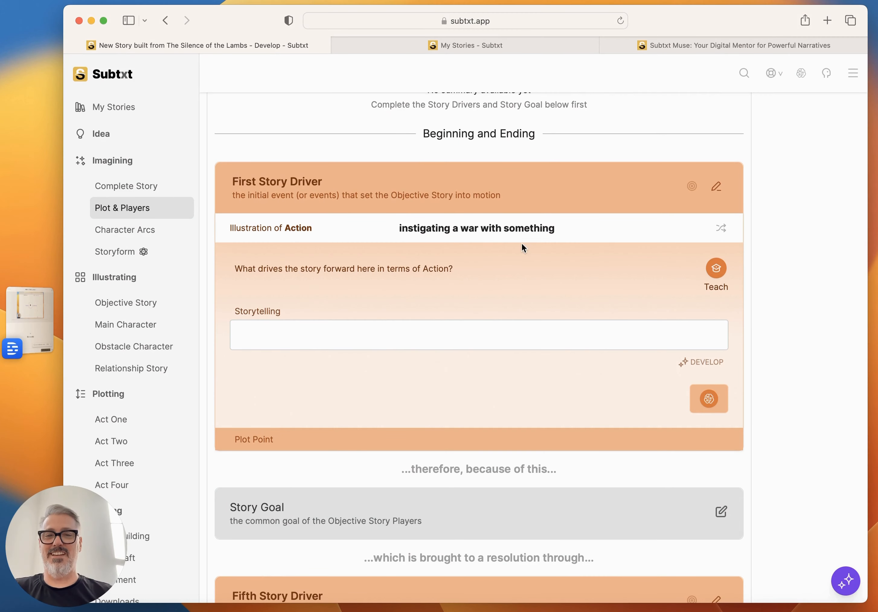
Enter "making something happen" as a custom First Story Driver illustration, have Subtxt review it and accept it
click(495, 230)
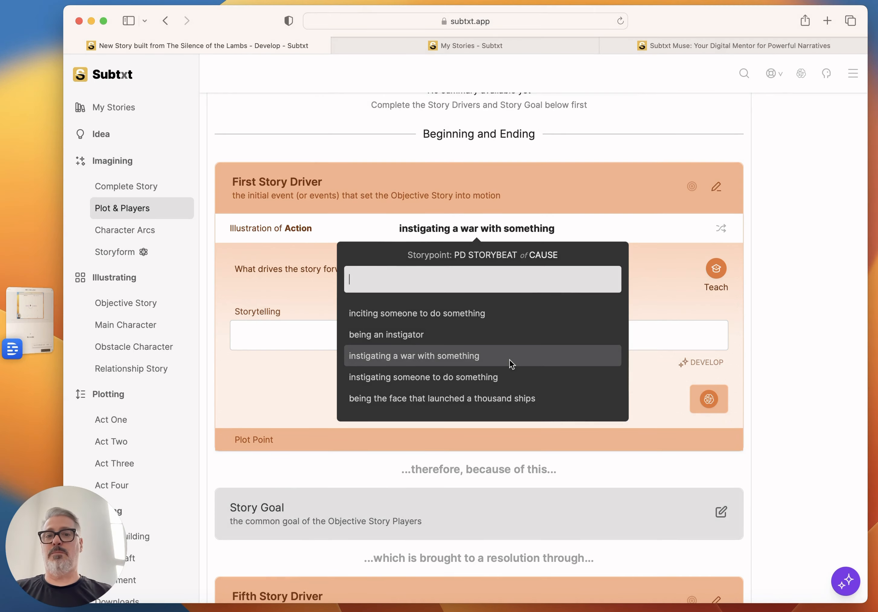
scroll(537, 370, down, 5)
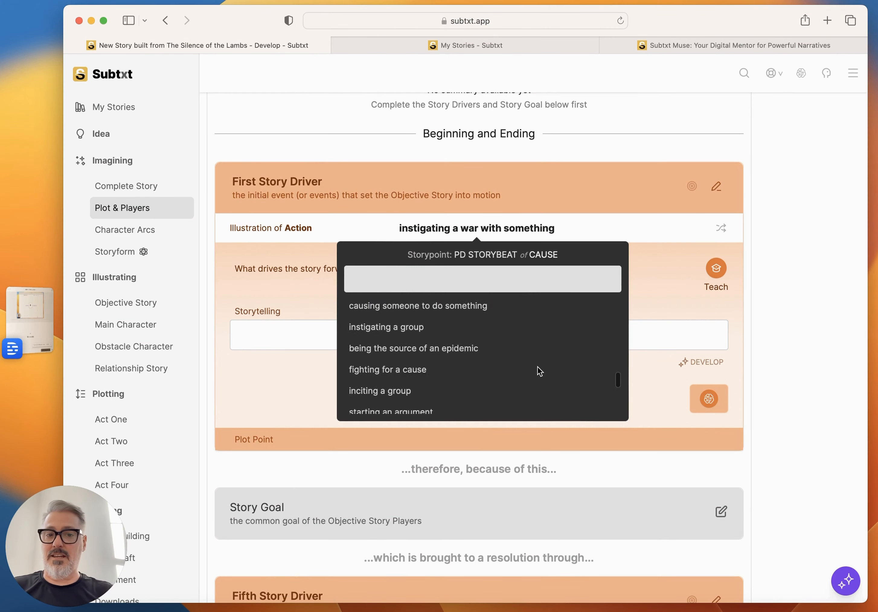
scroll(540, 371, down, 3)
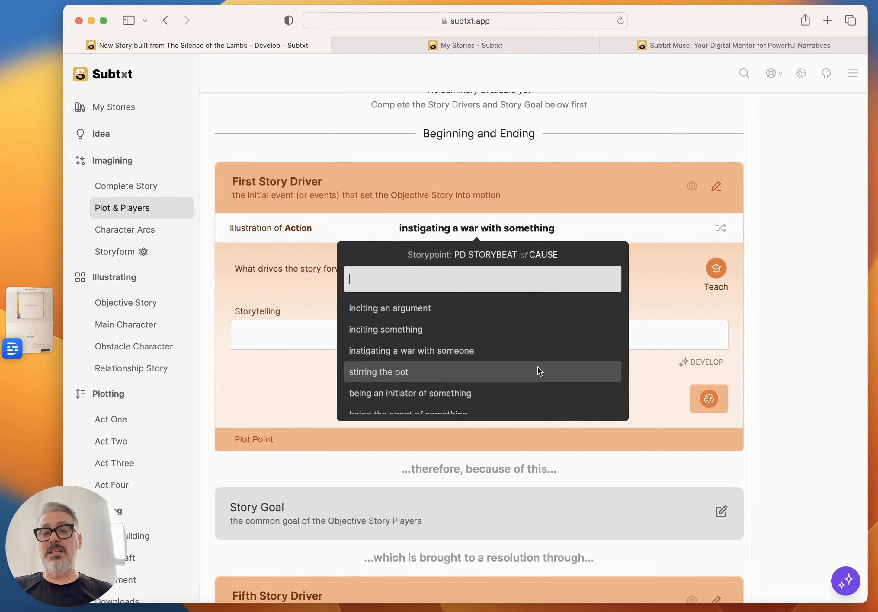
scroll(540, 372, down, 10)
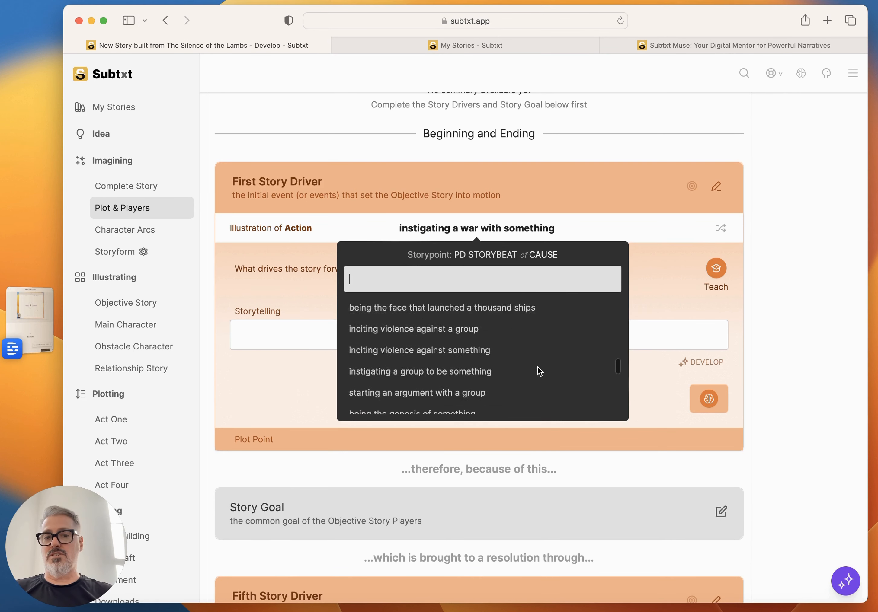
scroll(540, 372, down, 8)
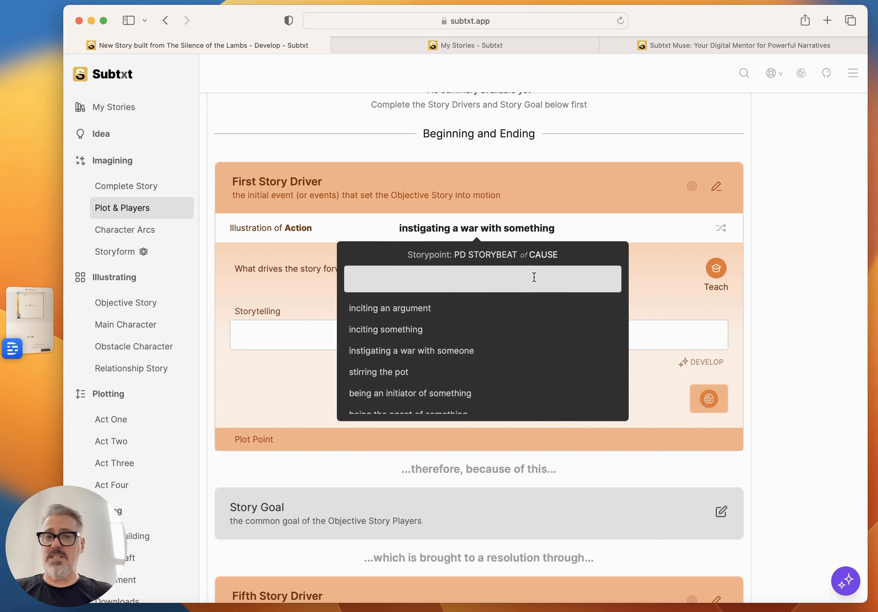
text(makin)
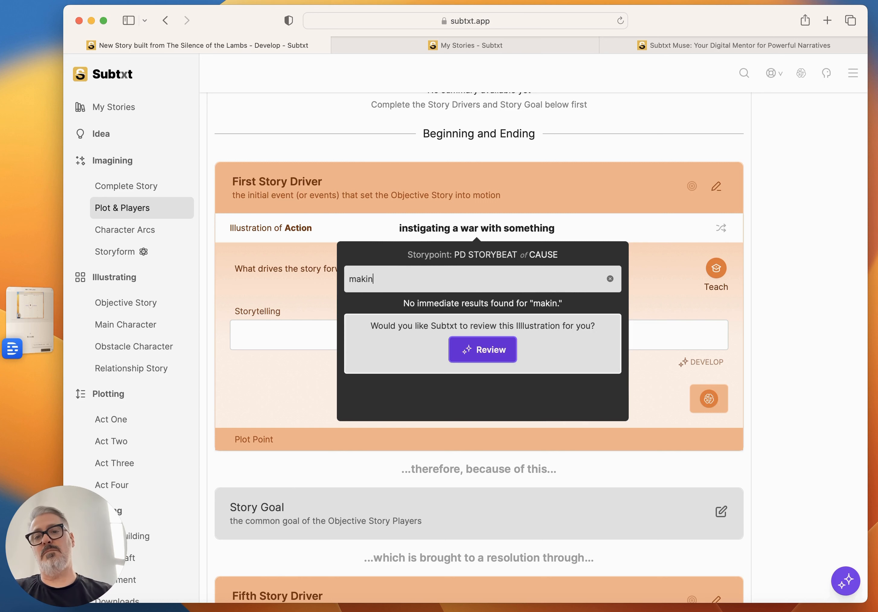
text(g something happen)
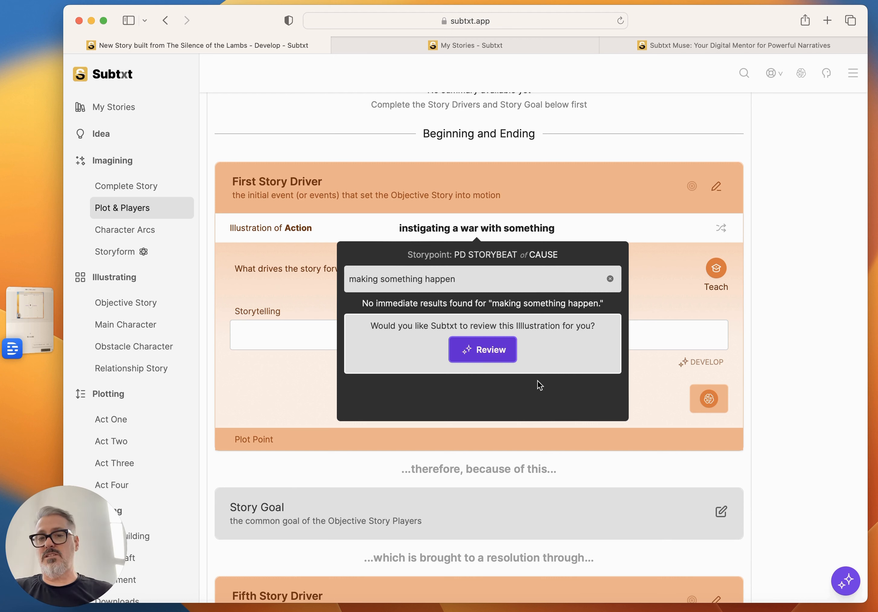
click(507, 347)
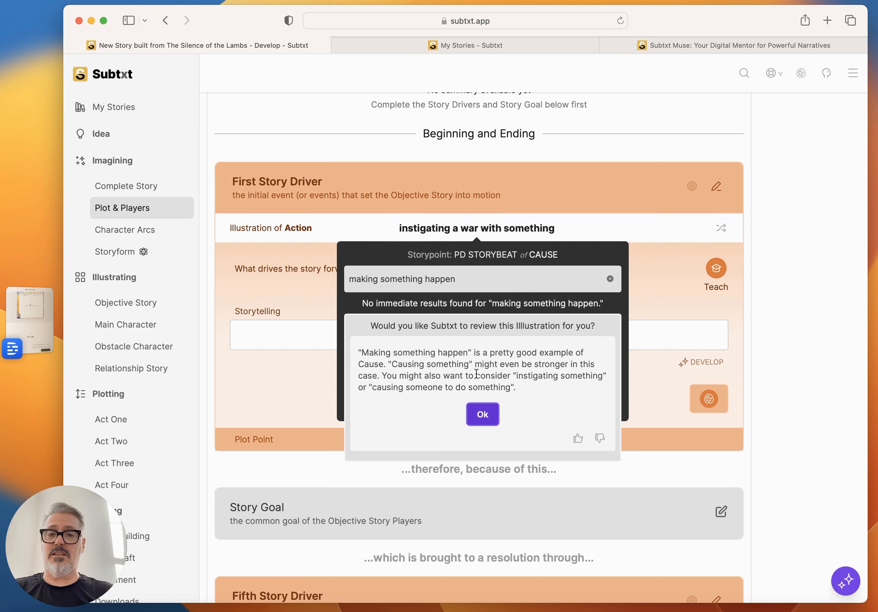
click(483, 414)
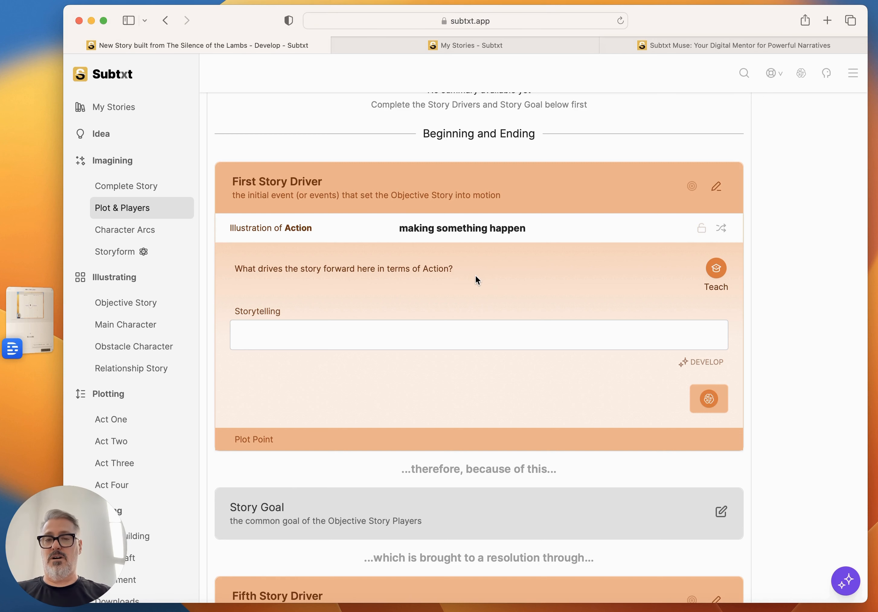
Expand the Story Goal and view its Progress illustration together with the First Story Driver
scroll(565, 317, down, 4)
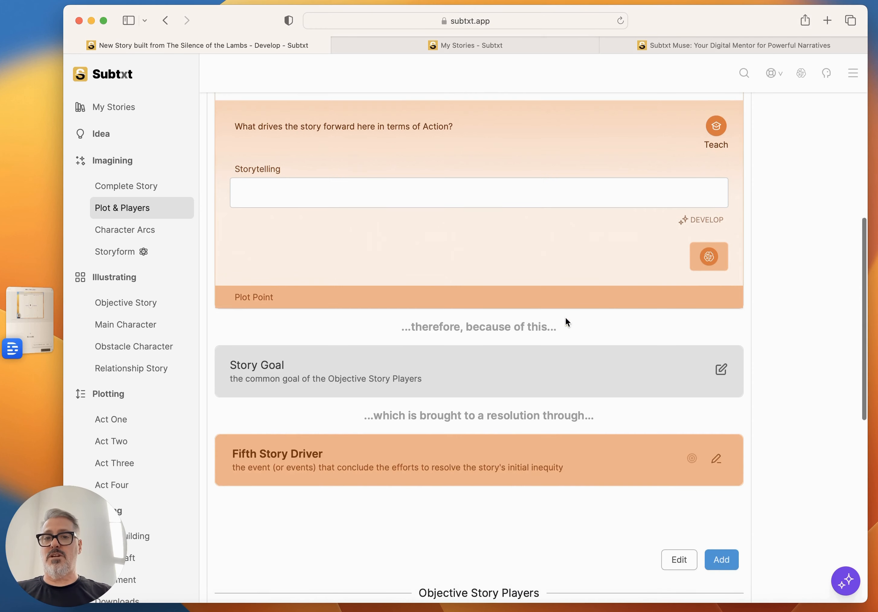
scroll(566, 318, down, 1)
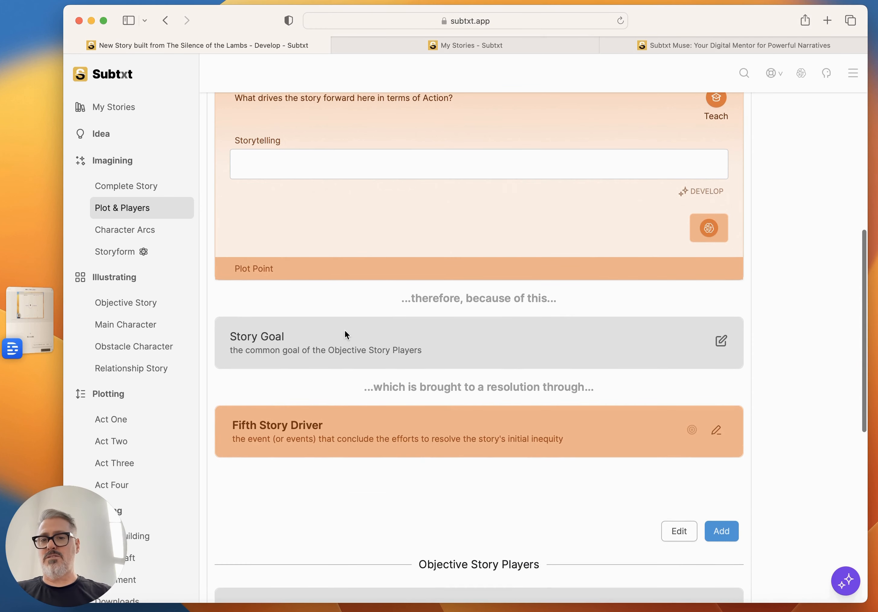
click(725, 342)
scroll(724, 342, down, 6)
scroll(722, 341, up, 2)
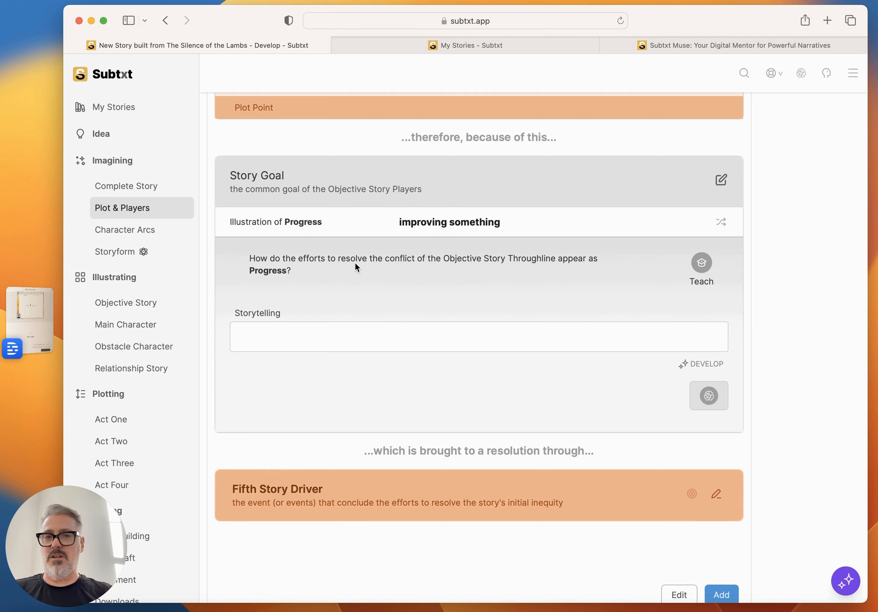
scroll(534, 224, up, 3)
scroll(534, 224, up, 4)
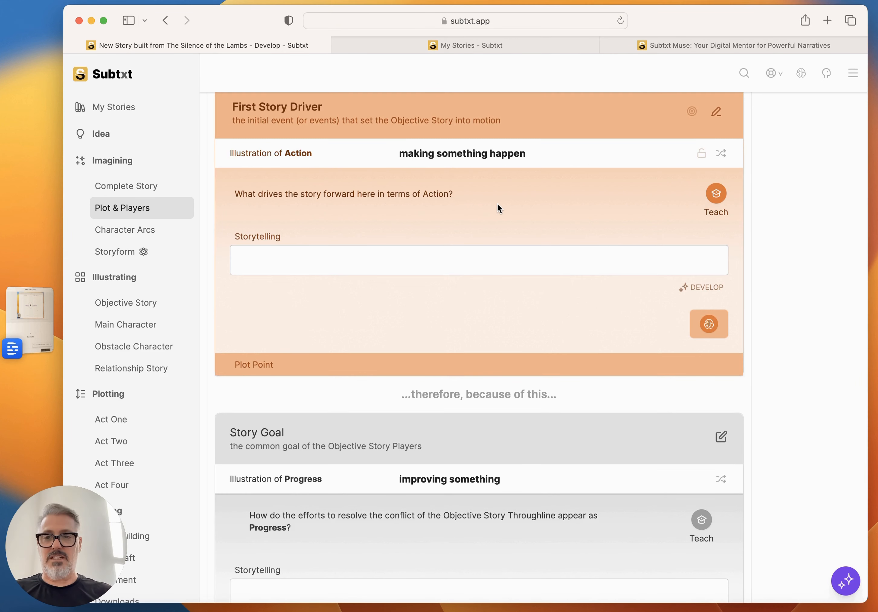
Expand the Fifth Story Driver and set its illustration to "seeing the effects of one's handiwork with a group"
scroll(520, 429, down, 10)
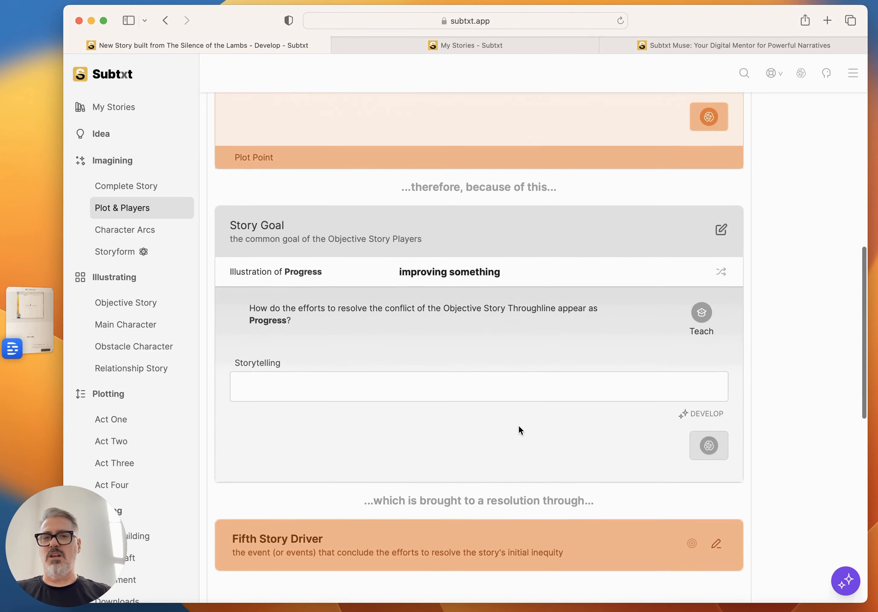
click(714, 356)
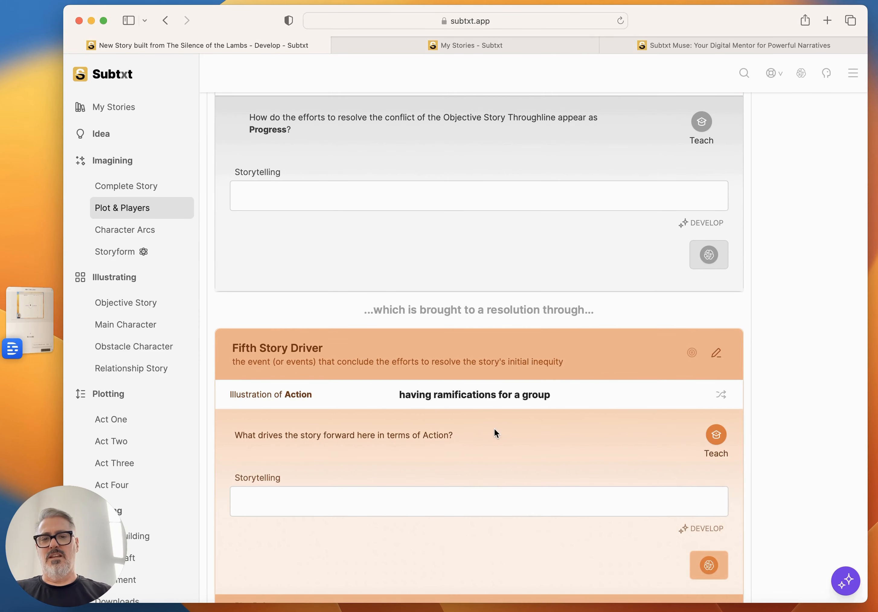
click(467, 399)
scroll(577, 389, down, 2)
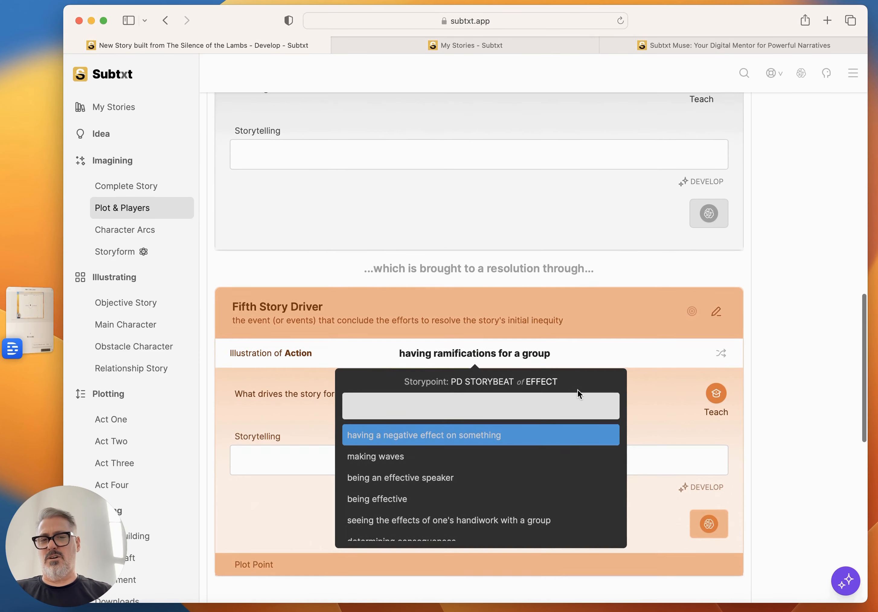
scroll(494, 428, down, 1)
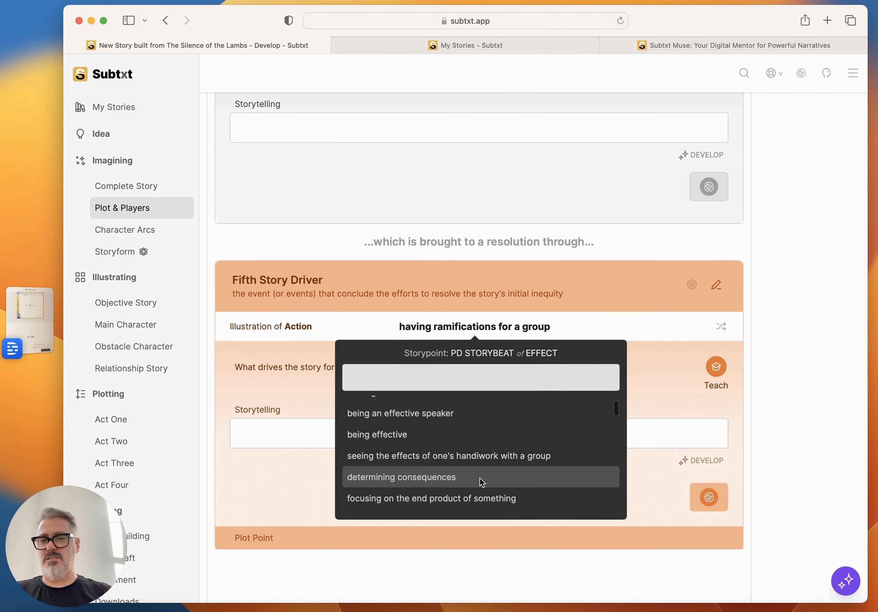
click(499, 457)
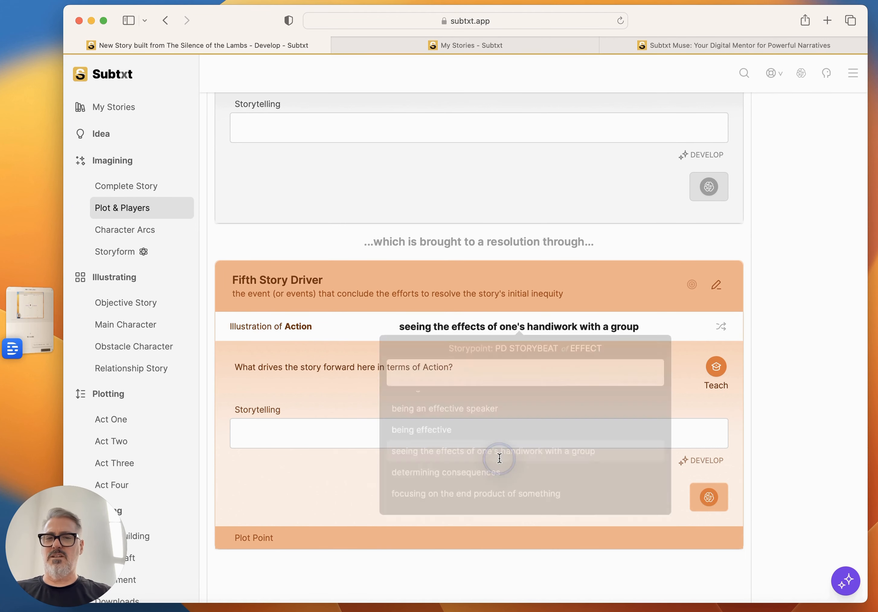
Review the First Story Driver, Story Goal and Fifth Story Driver, then highlight the Objective Story's Problem and Solution in the Storyform
scroll(591, 401, up, 10)
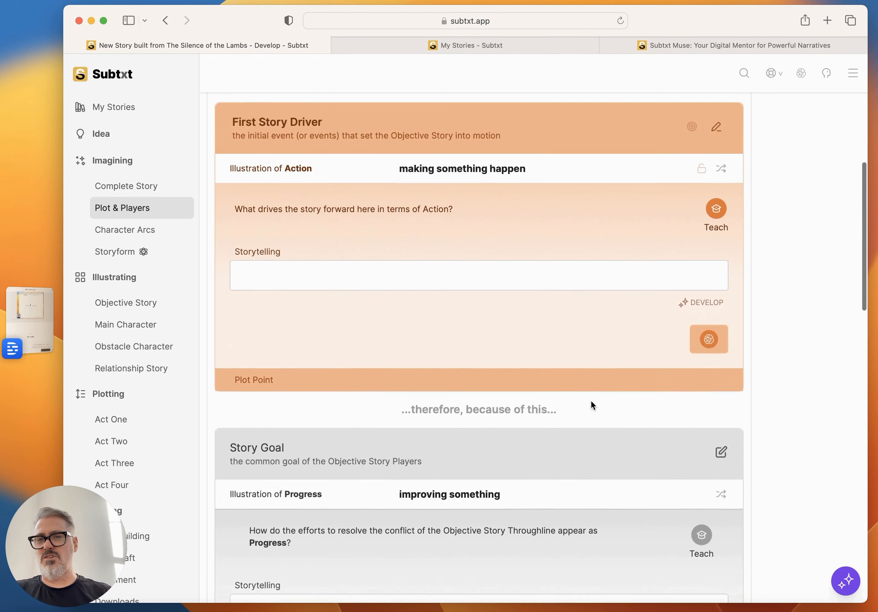
scroll(509, 260, down, 7)
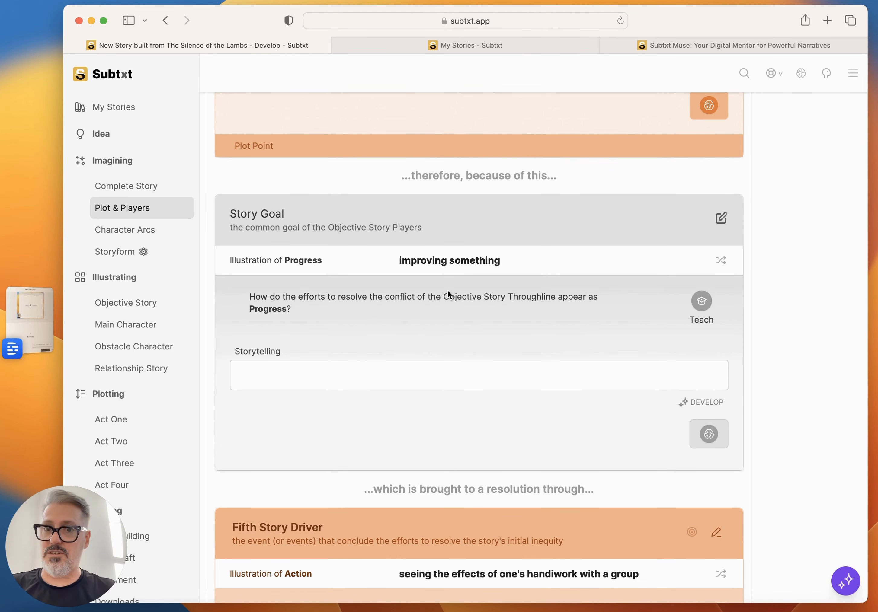
scroll(537, 292, down, 4)
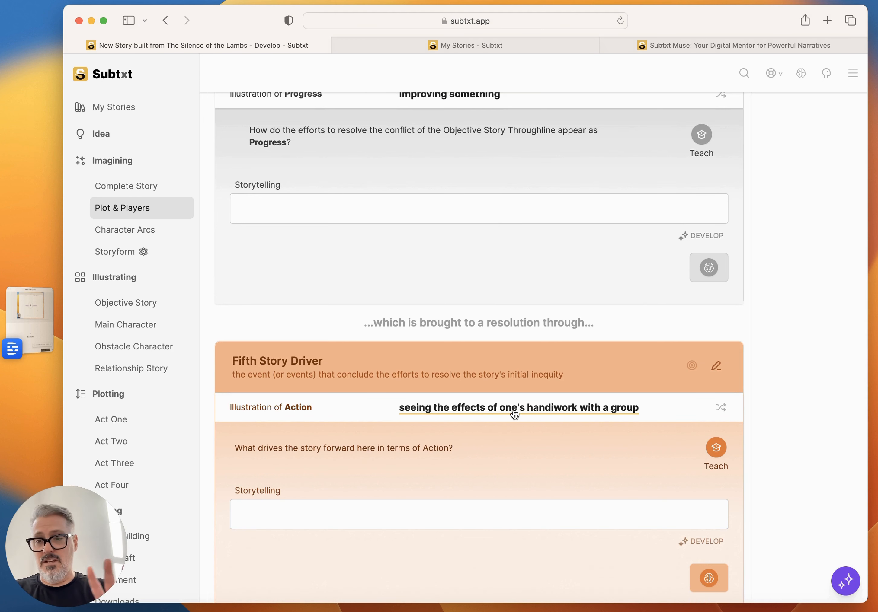
click(120, 252)
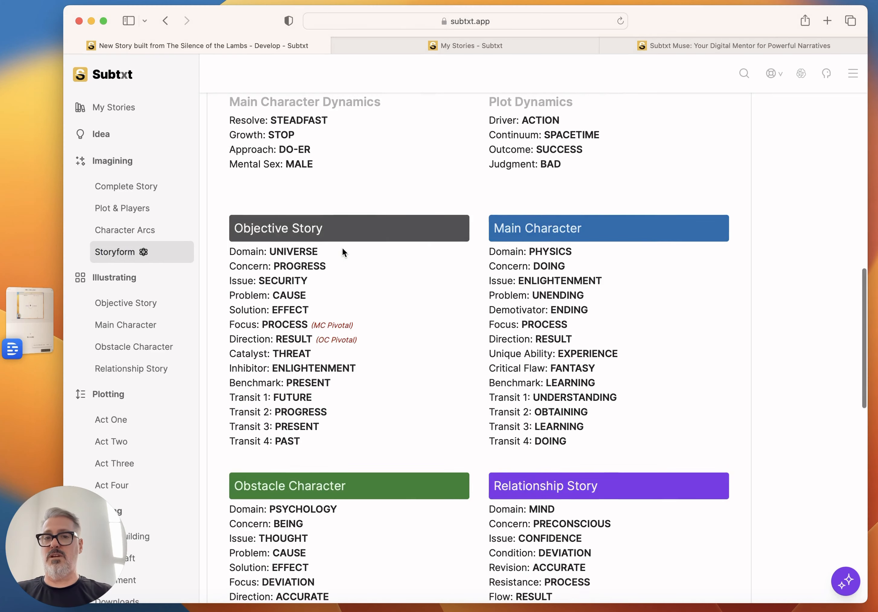
scroll(342, 249, down, 3)
drag(310, 201, 230, 187)
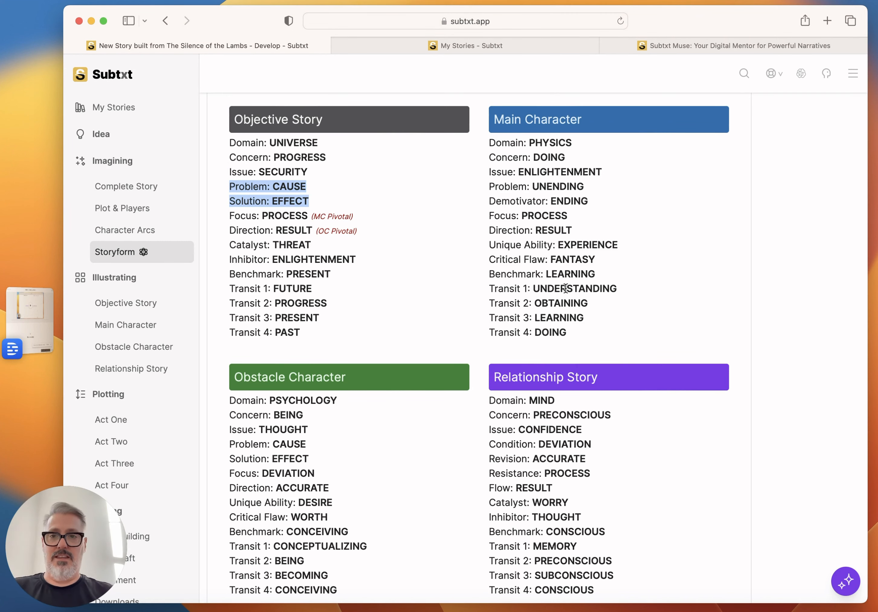
Return to Plot & Players and look through the Story Drivers down to the Objective Story Players
click(143, 186)
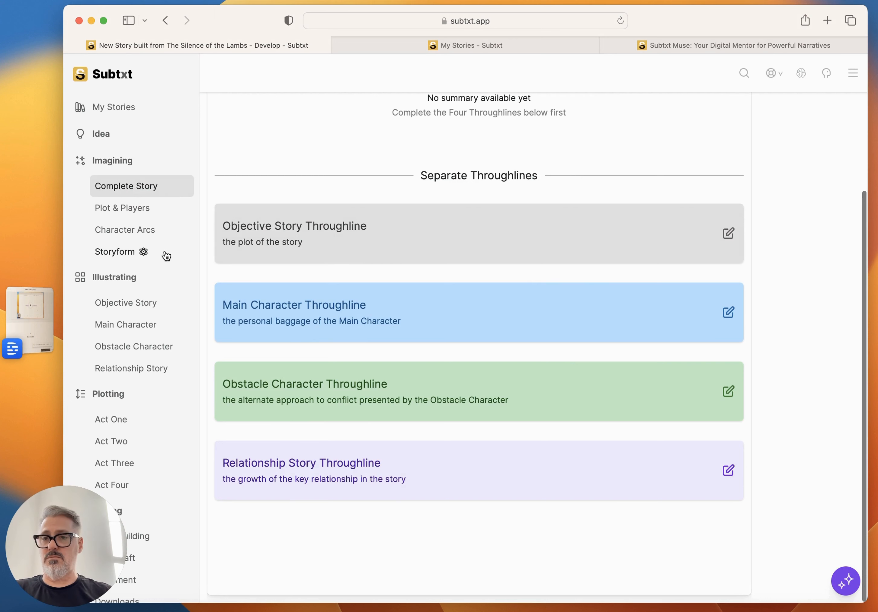
click(130, 210)
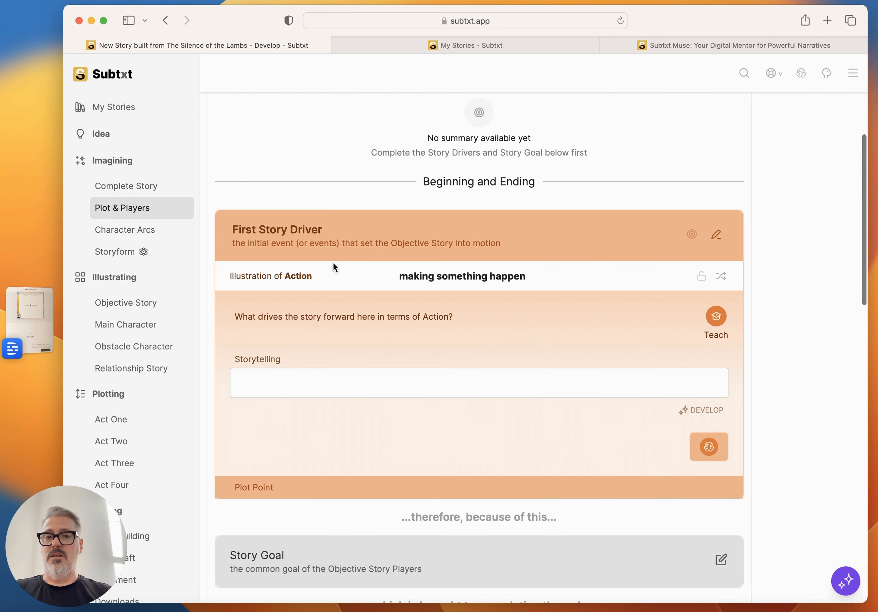
scroll(333, 265, down, 6)
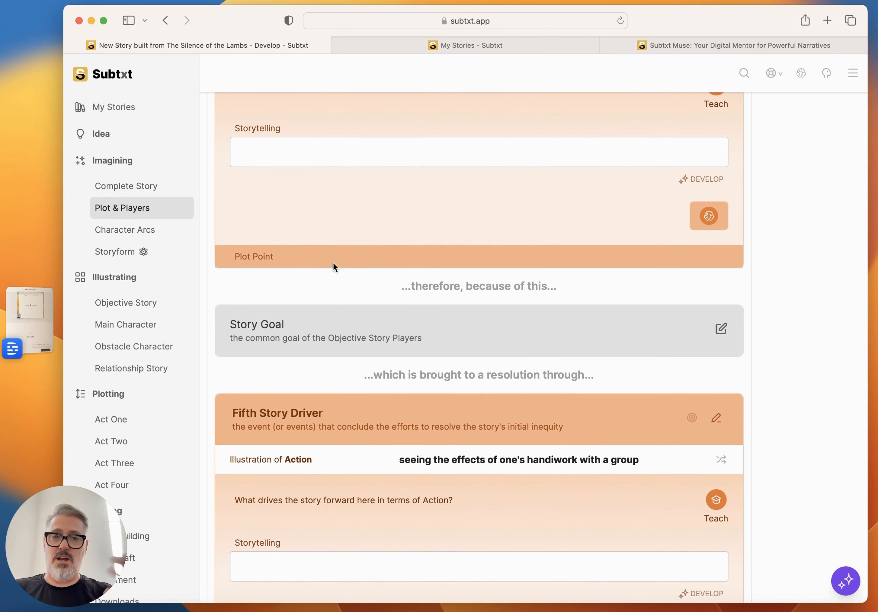
scroll(454, 350, down, 3)
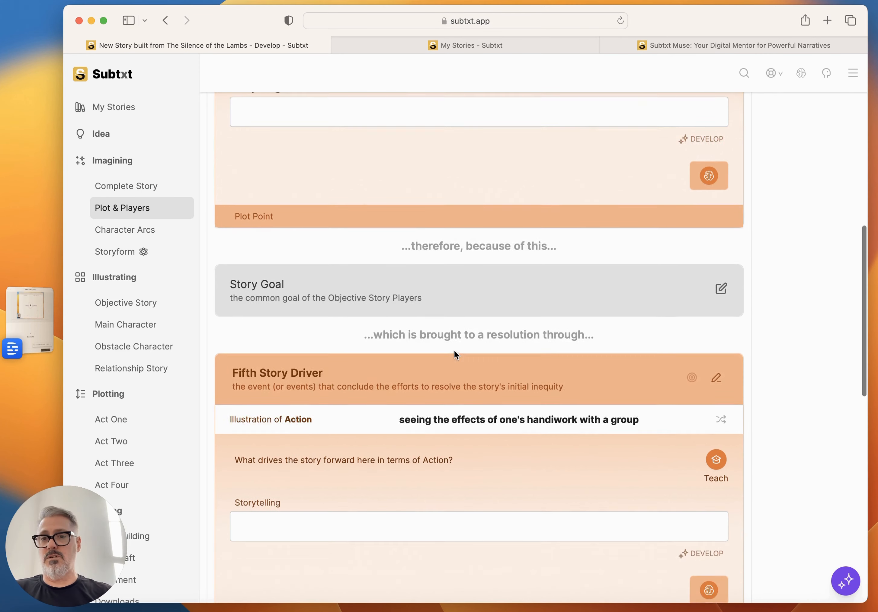
scroll(444, 363, down, 10)
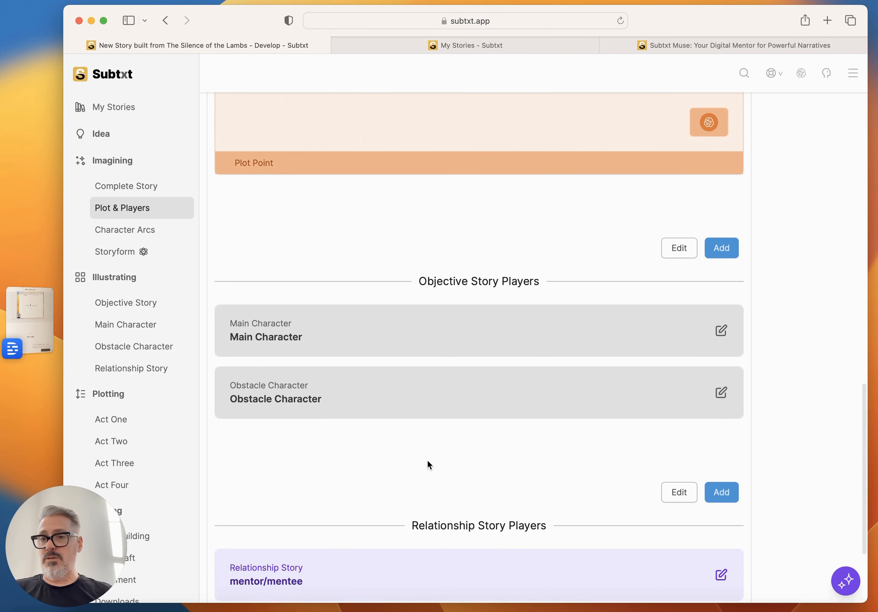
Open Character Arcs and expand the Main Character Problem beneath the Main Character Arc
click(120, 234)
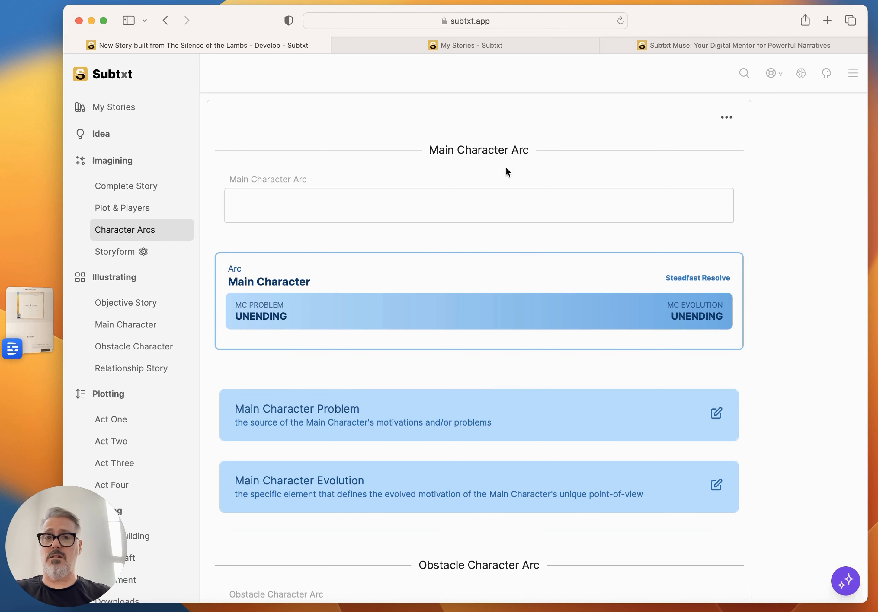
scroll(531, 196, down, 5)
scroll(267, 306, up, 5)
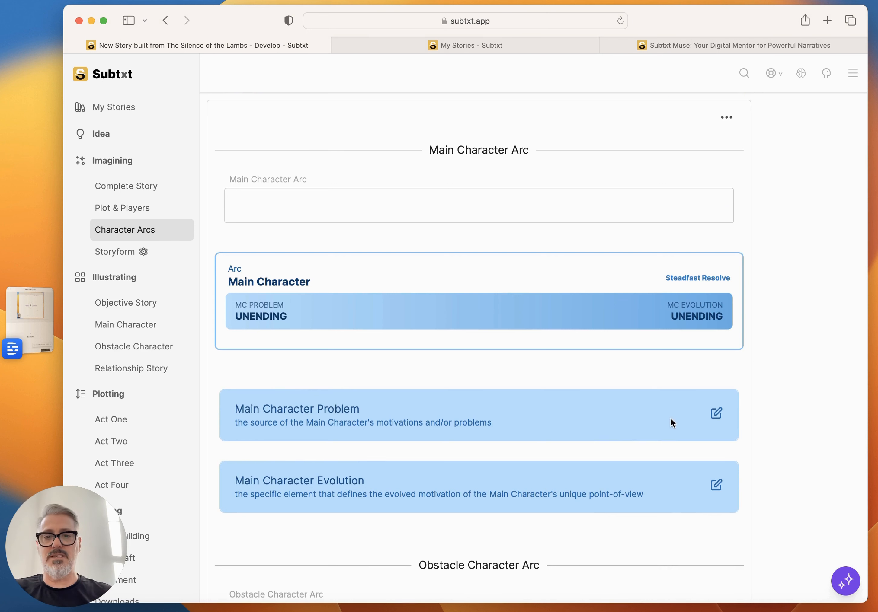
click(717, 414)
scroll(659, 362, down, 5)
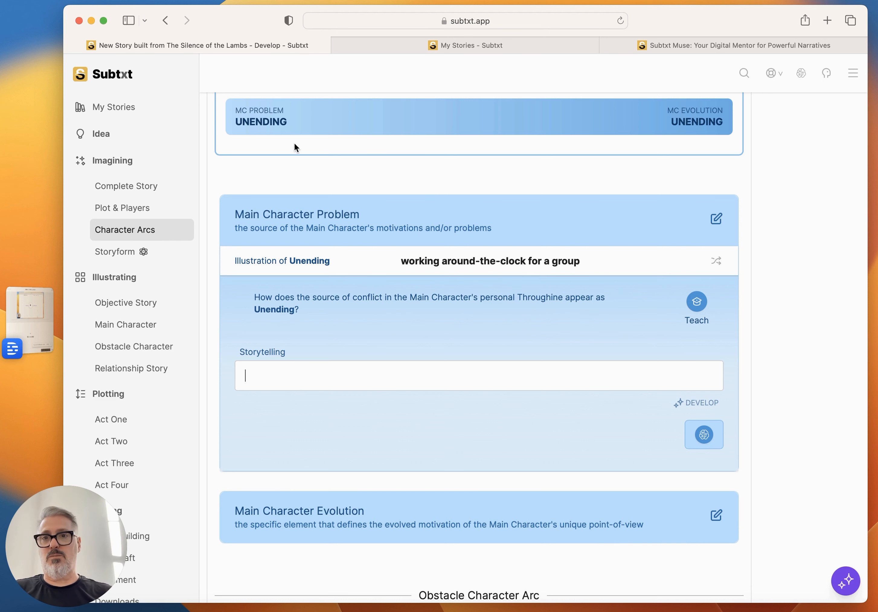
scroll(552, 192, up, 2)
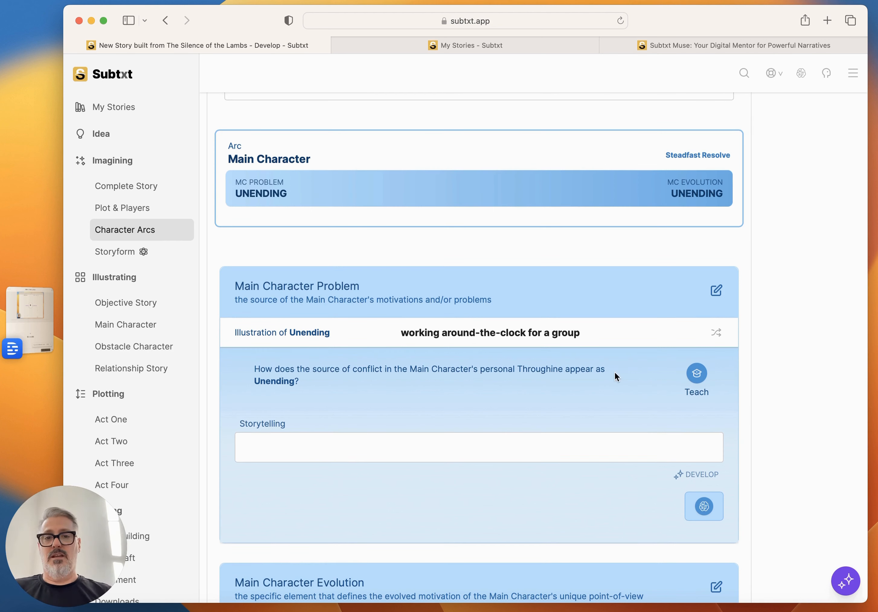
Enter "working around-the-clock for victims" as a custom Main Character Problem illustration, have Subtxt review it and accept it
click(510, 333)
scroll(514, 476, down, 6)
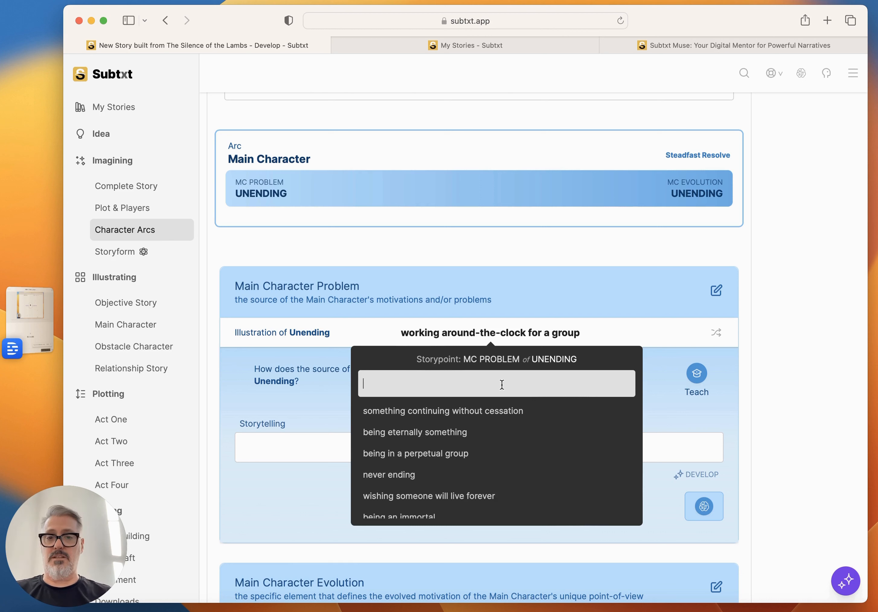
text(working arou)
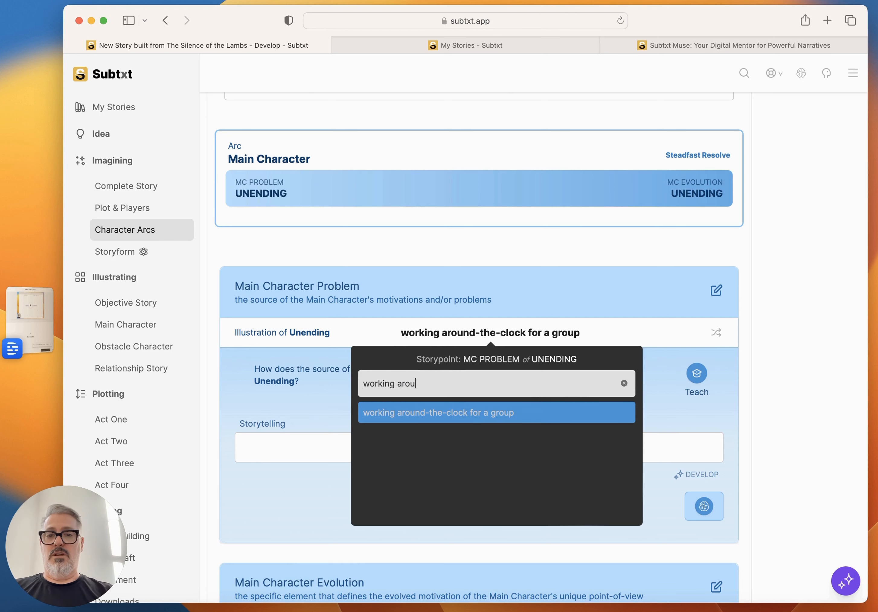
text(nd-the-clock )
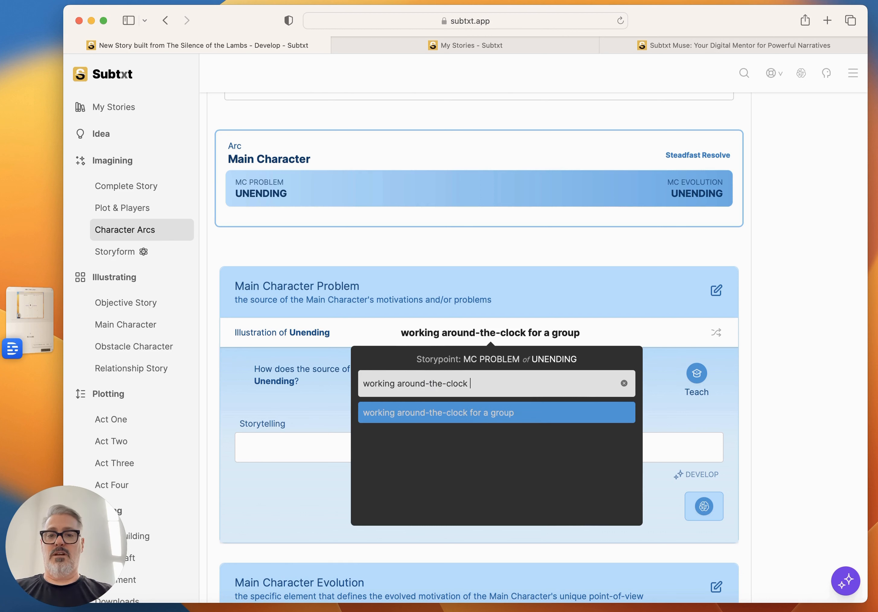
text(for victims)
key(Return)
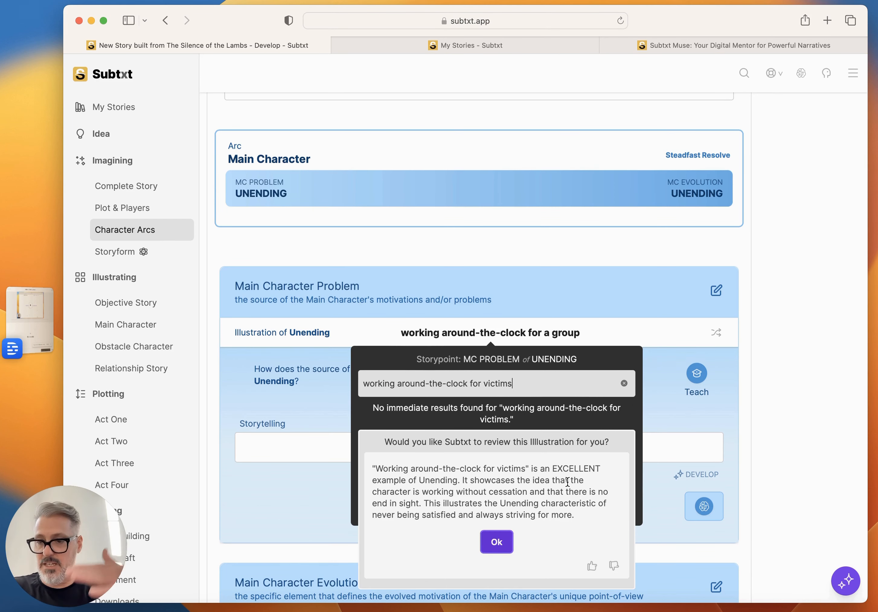
click(497, 542)
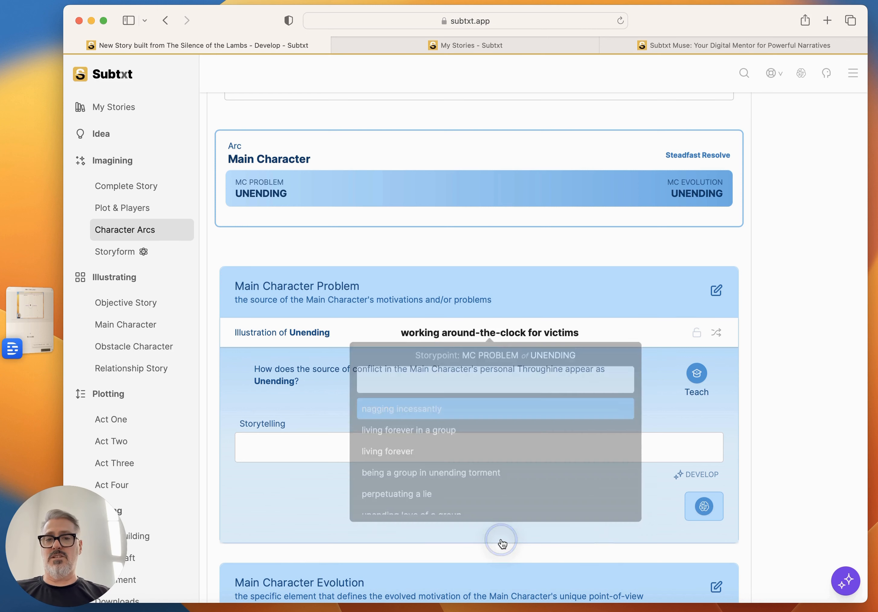
Expand the Main Character Evolution to view its illustration of Unending, then collapse it
scroll(631, 522, down, 4)
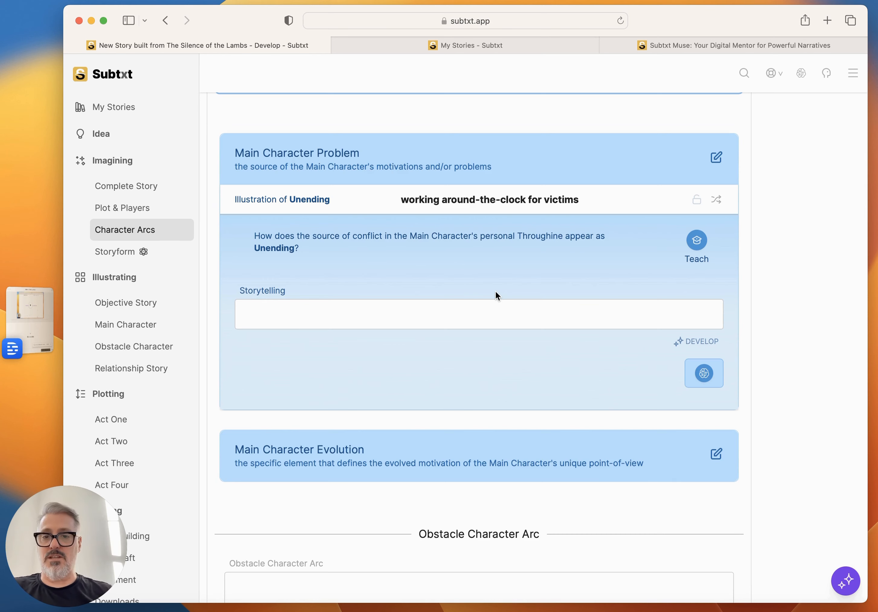
scroll(652, 407, down, 2)
click(715, 385)
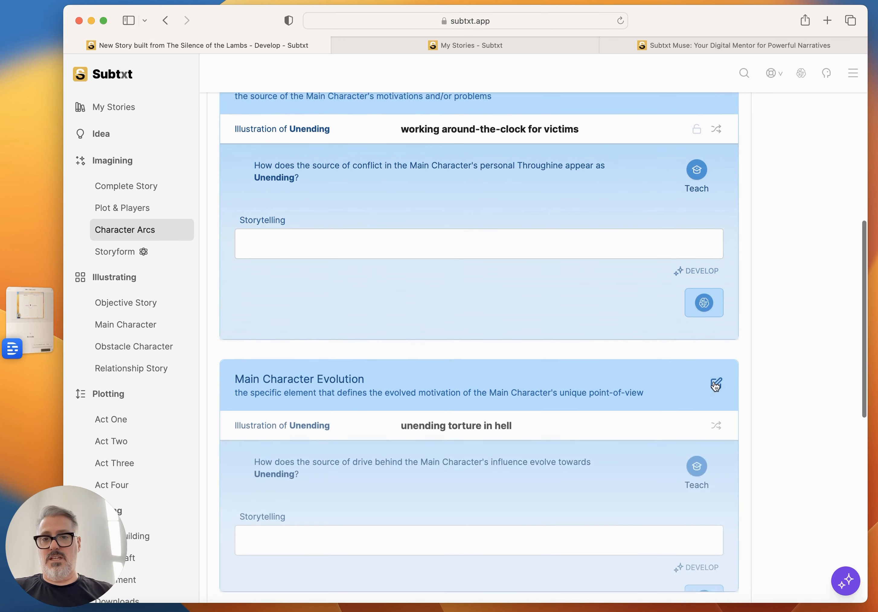
click(716, 384)
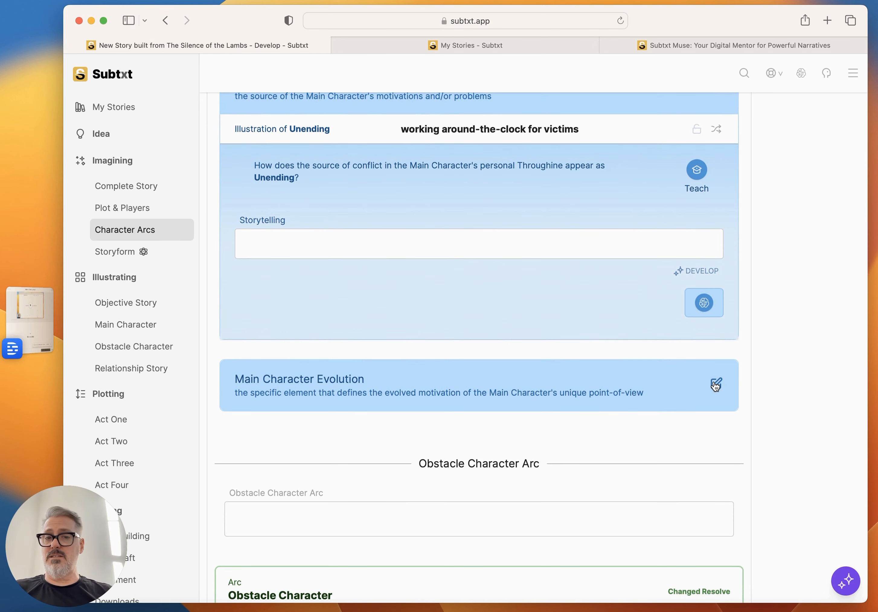
Examine the Obstacle Character Arc's Problem and Solution, then view the Obstacle Character Problem's illustration and collapse it
scroll(621, 411, down, 6)
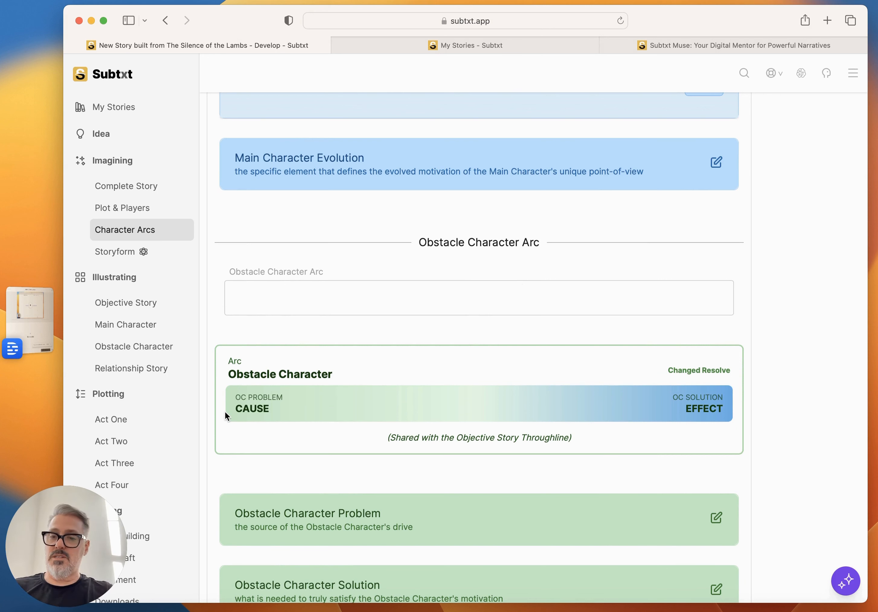
click(259, 411)
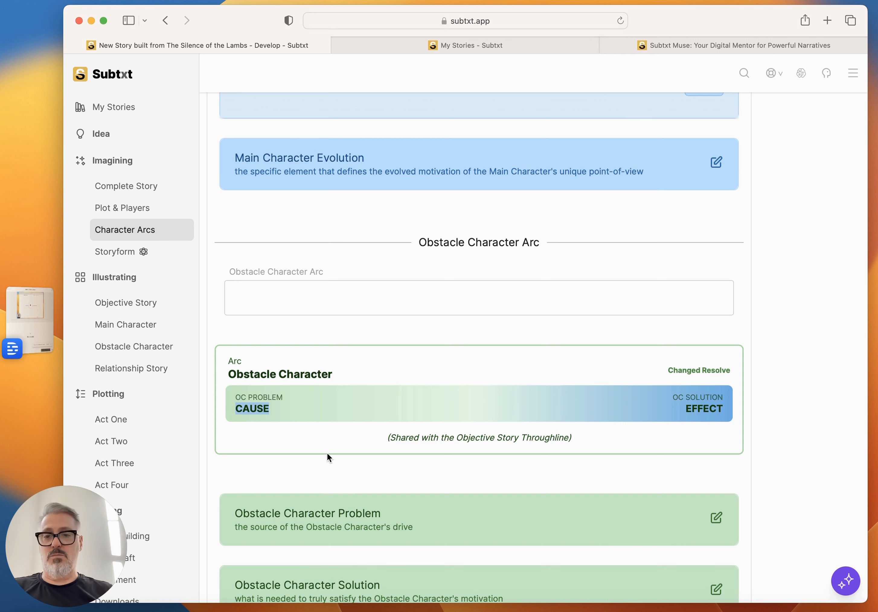
click(708, 410)
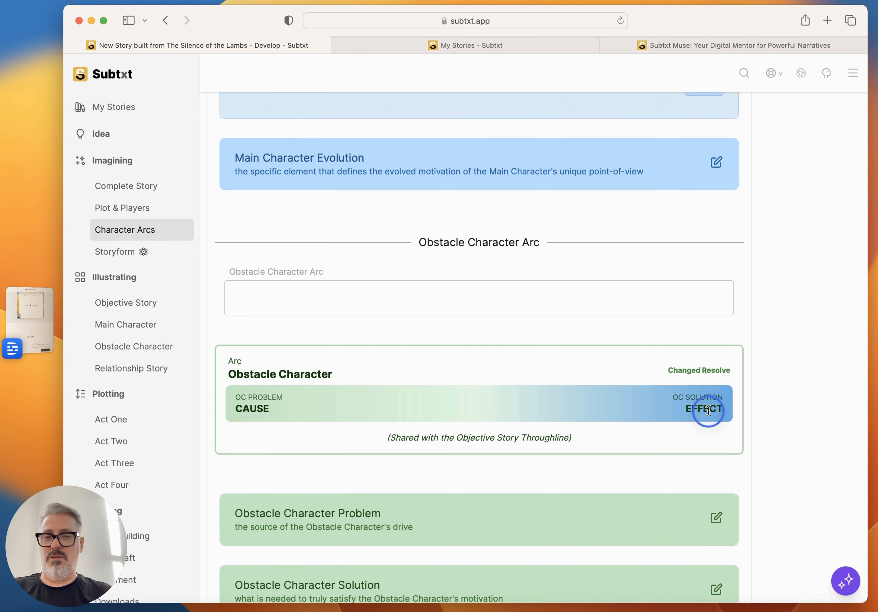
scroll(647, 344, down, 3)
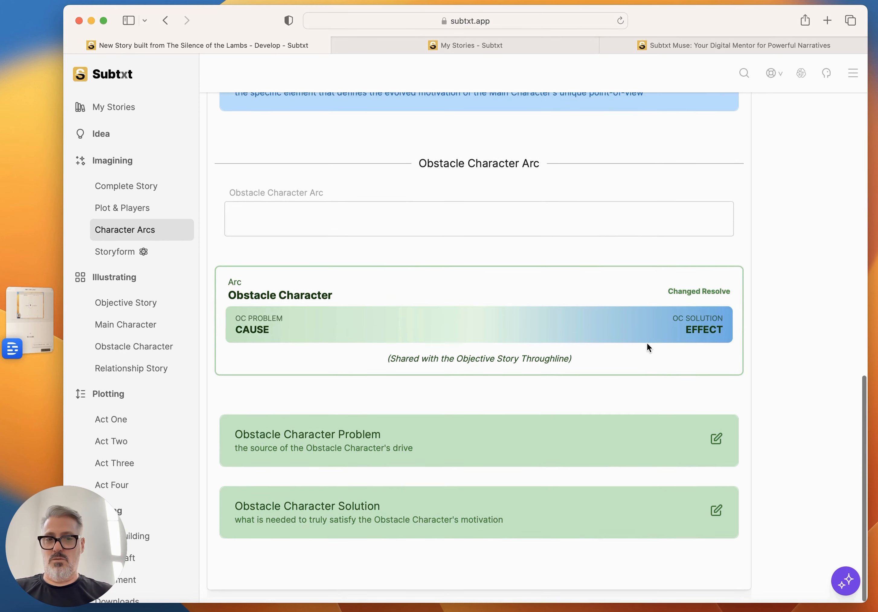
click(714, 444)
scroll(658, 411, down, 5)
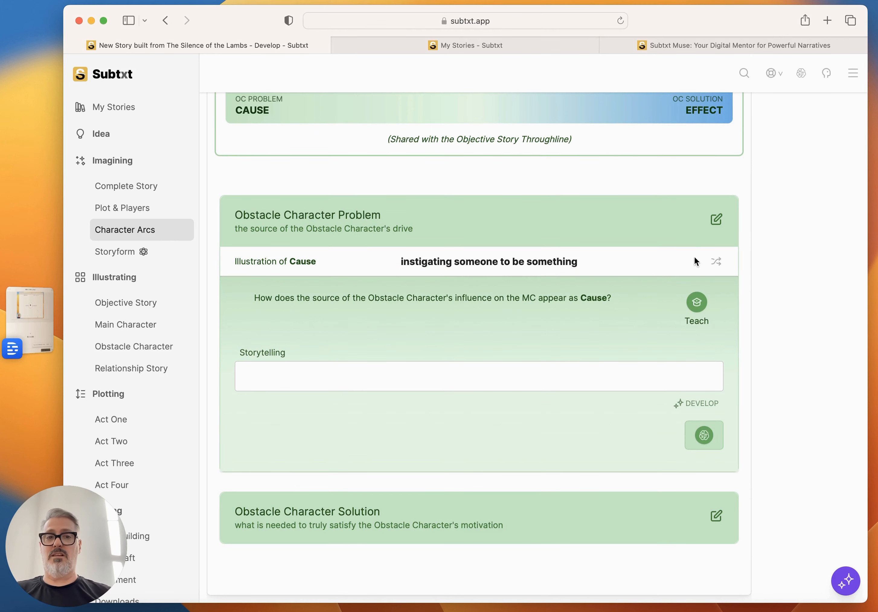
click(716, 221)
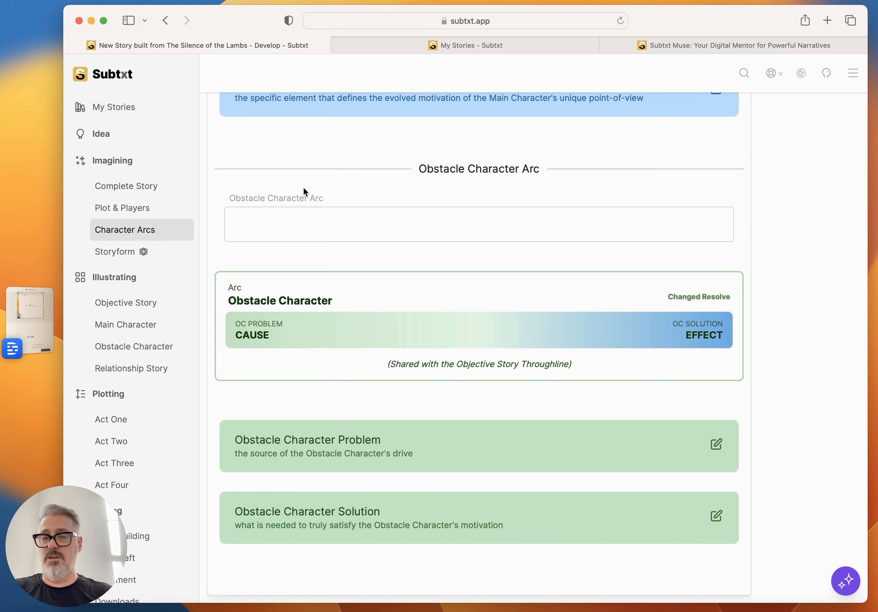
View the Storyform's throughlines, then switch to the open Subtxt Muse conversation
click(115, 252)
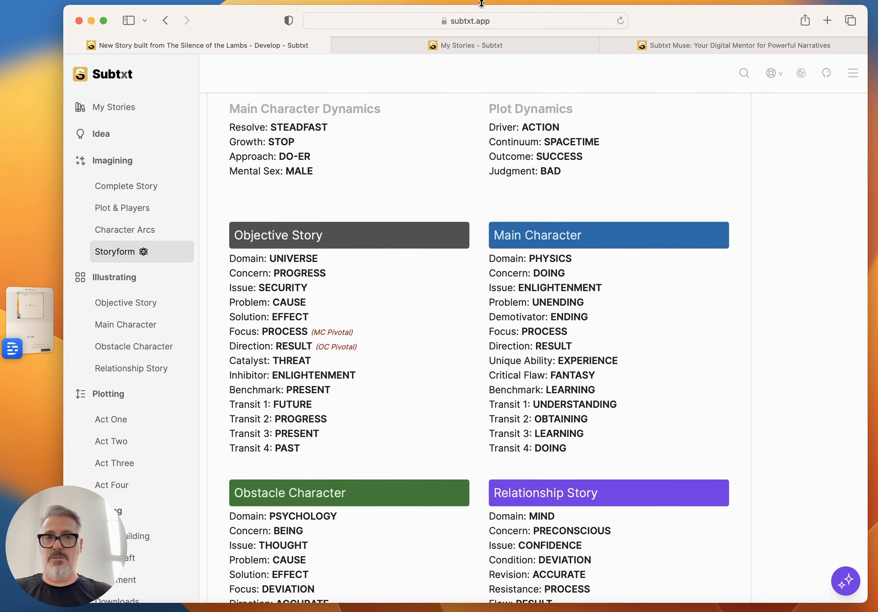
click(666, 41)
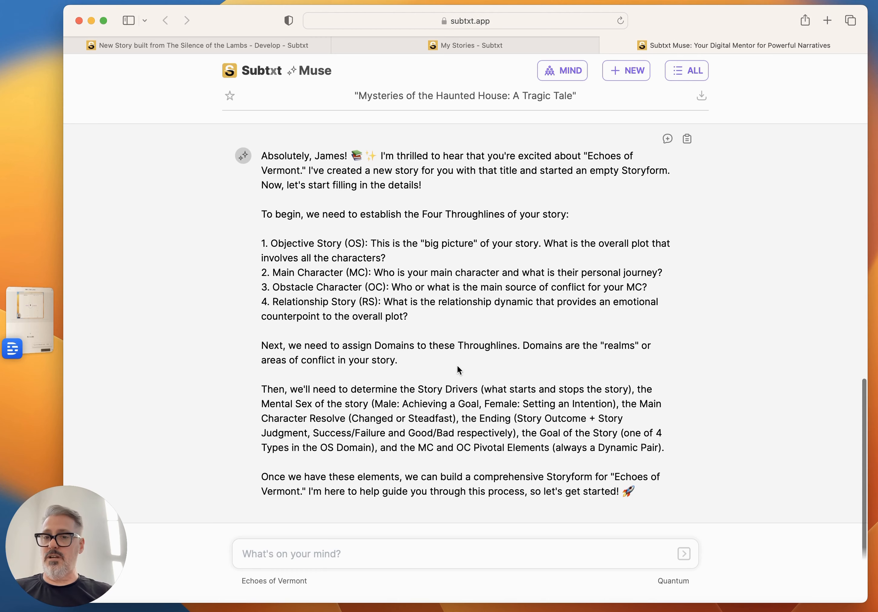
Review Muse's title suggestions and its "Echoes of Vermont" reply, then show the Imagining stories in My Stories
scroll(456, 365, up, 5)
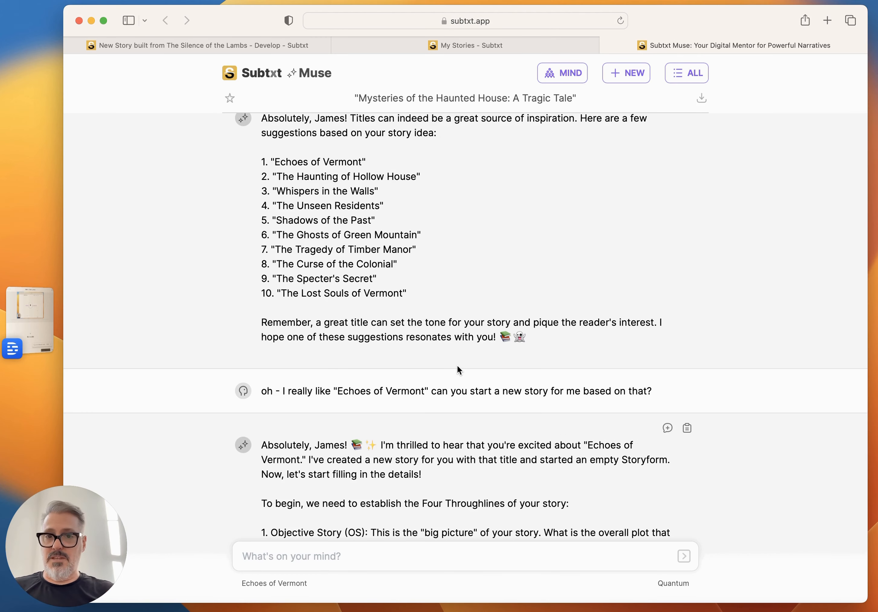
scroll(456, 370, down, 5)
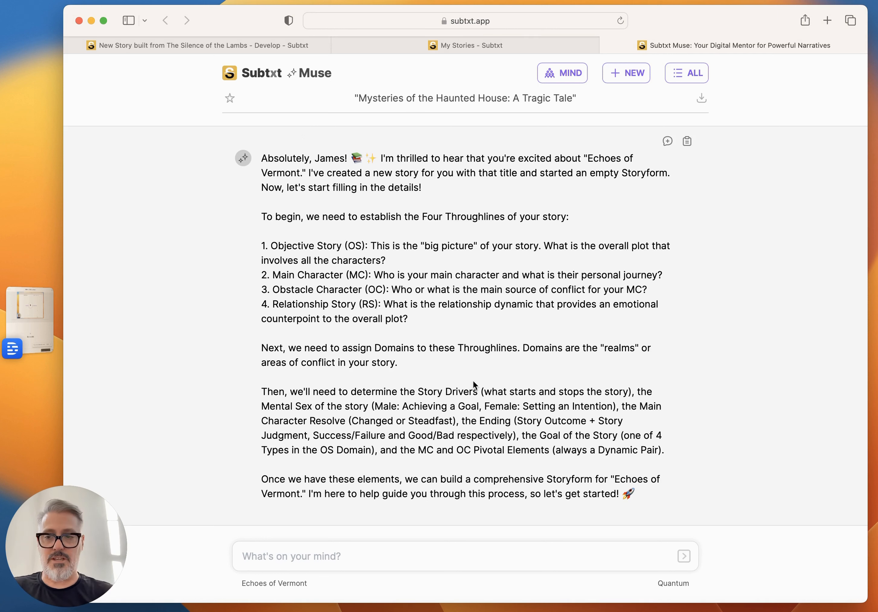
click(460, 49)
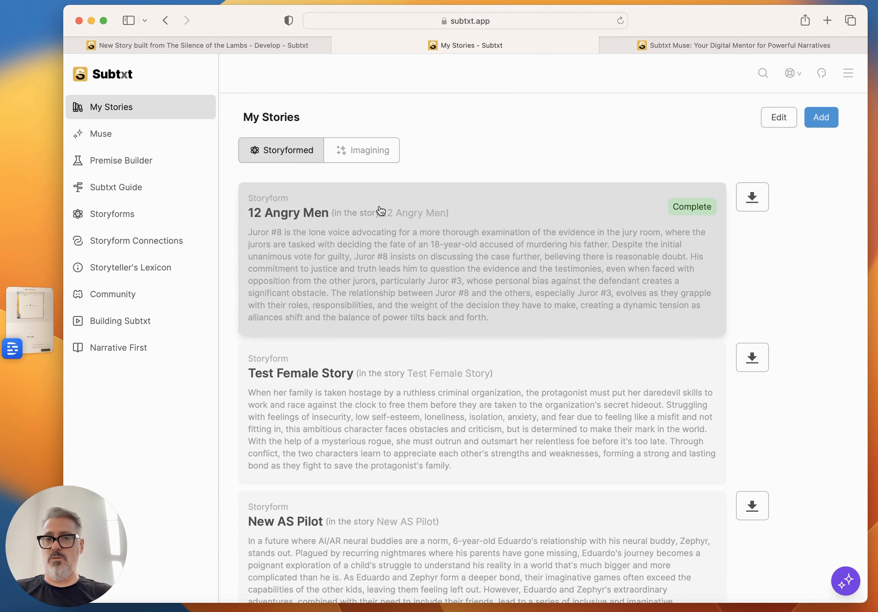
click(361, 150)
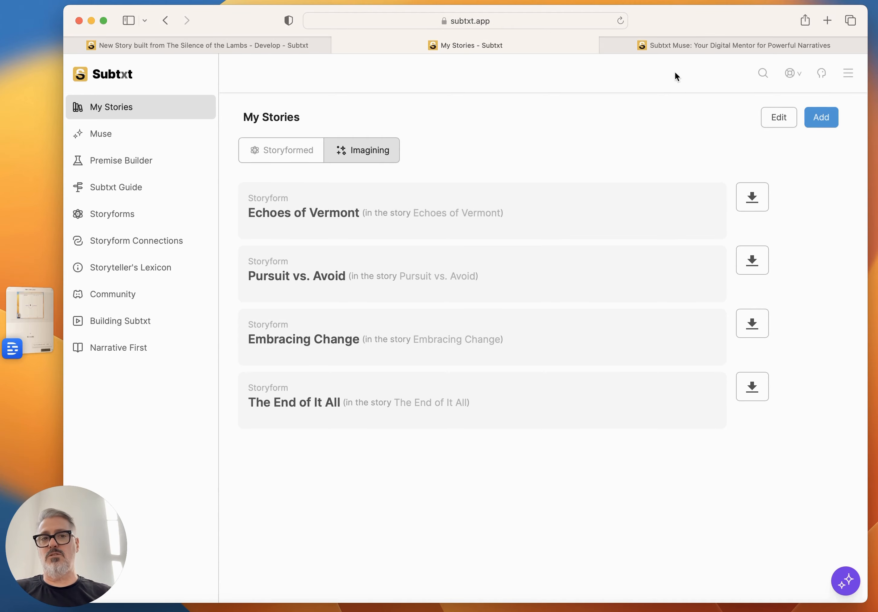
Revisit the opening prompt of the haunted house Muse conversation, then show the Storyformed stories in My Stories
click(712, 43)
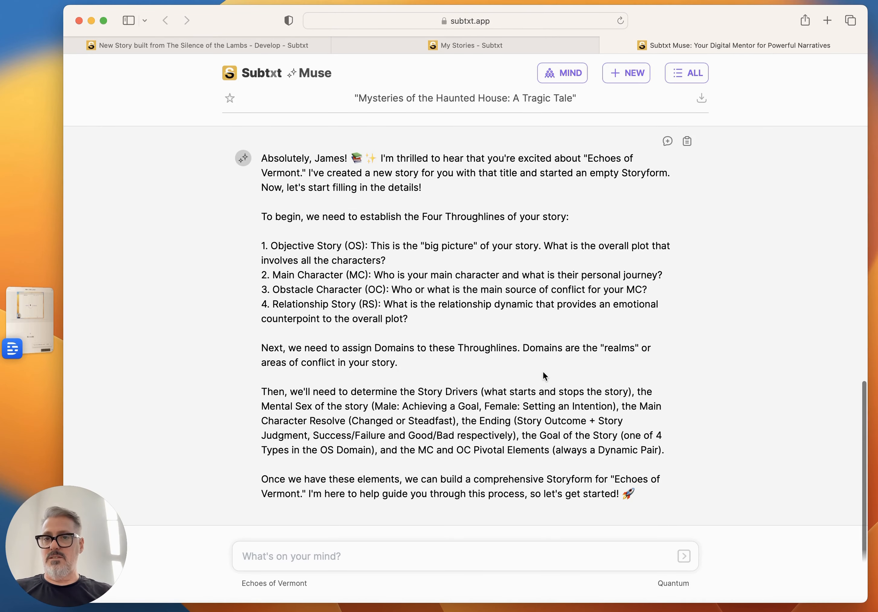
scroll(543, 371, up, 15)
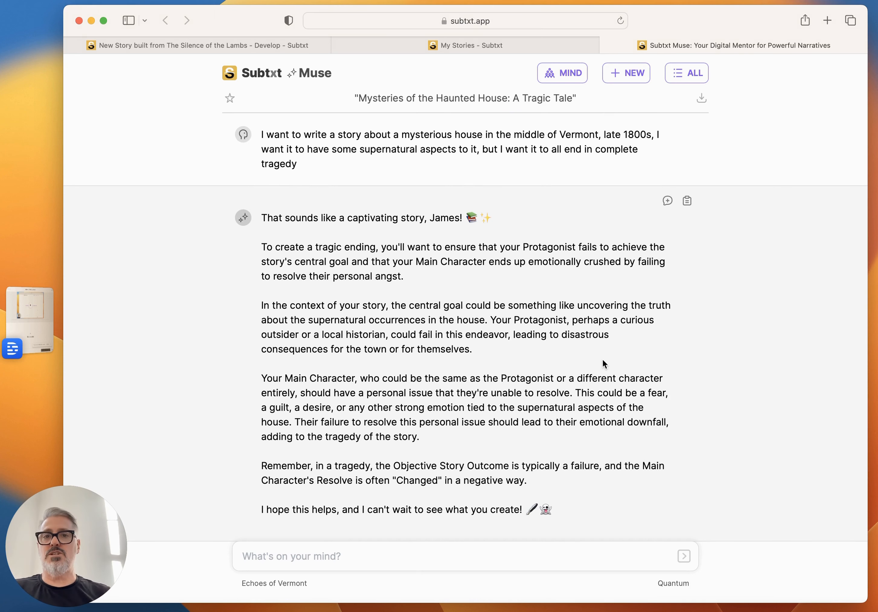
click(484, 43)
click(294, 150)
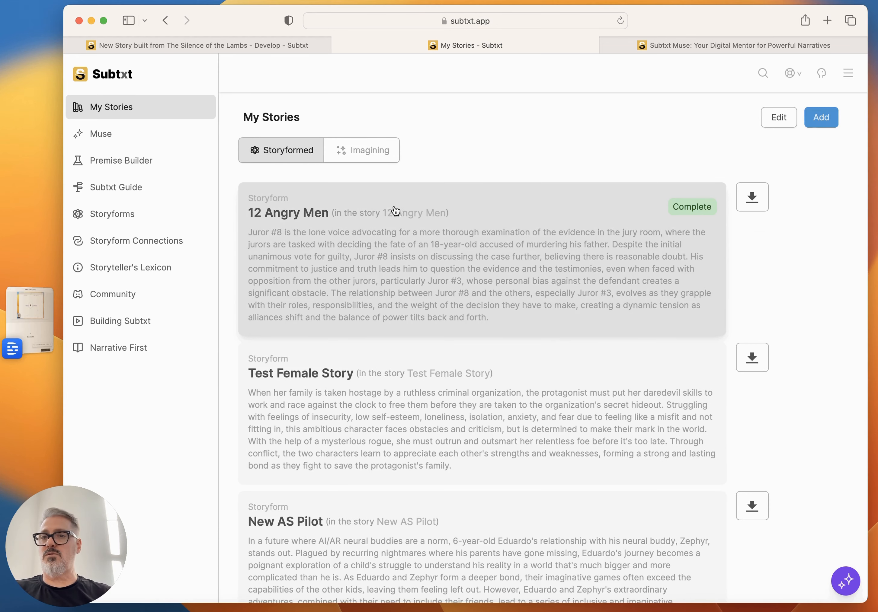
Return to the story built from The Silence of the Lambs and review its Storyform from the throughlines back up to the Premise
click(225, 48)
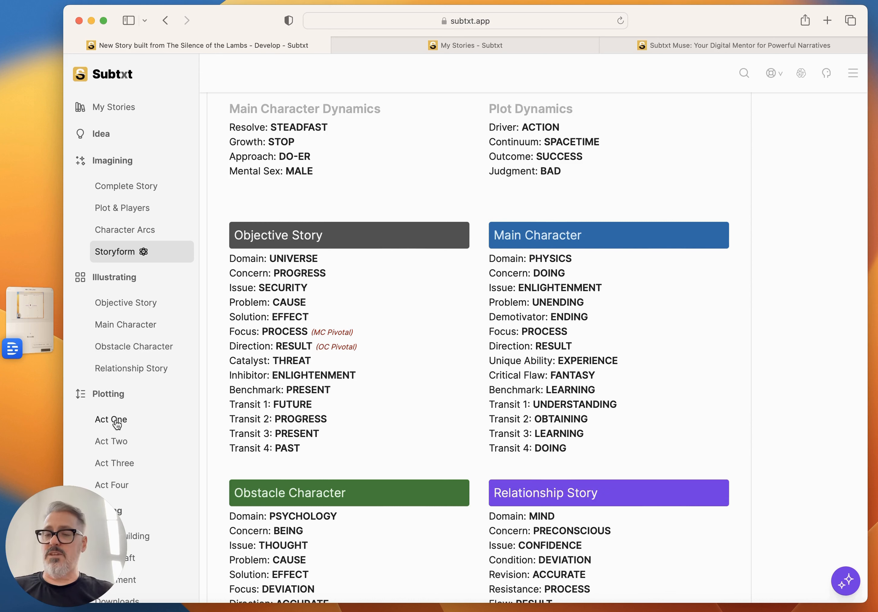
scroll(165, 539, down, 2)
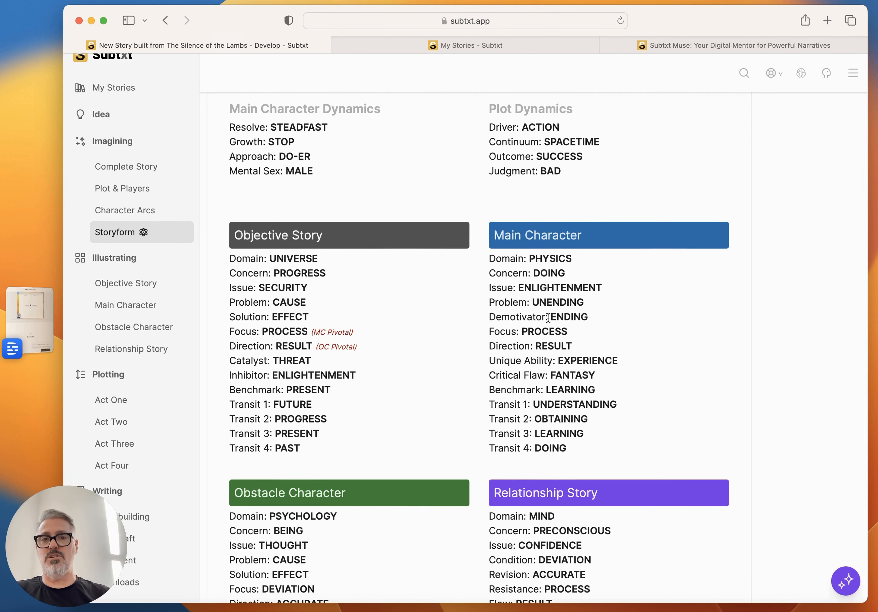
scroll(510, 386, up, 15)
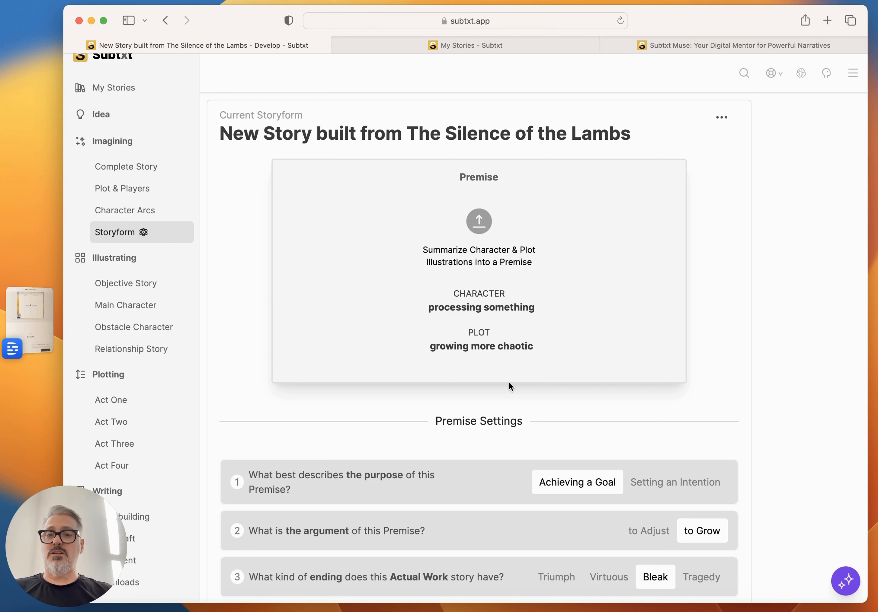
Go to the Complete Story page and expand the Objective Story Throughline to view its storytelling
click(140, 173)
scroll(378, 308, down, 3)
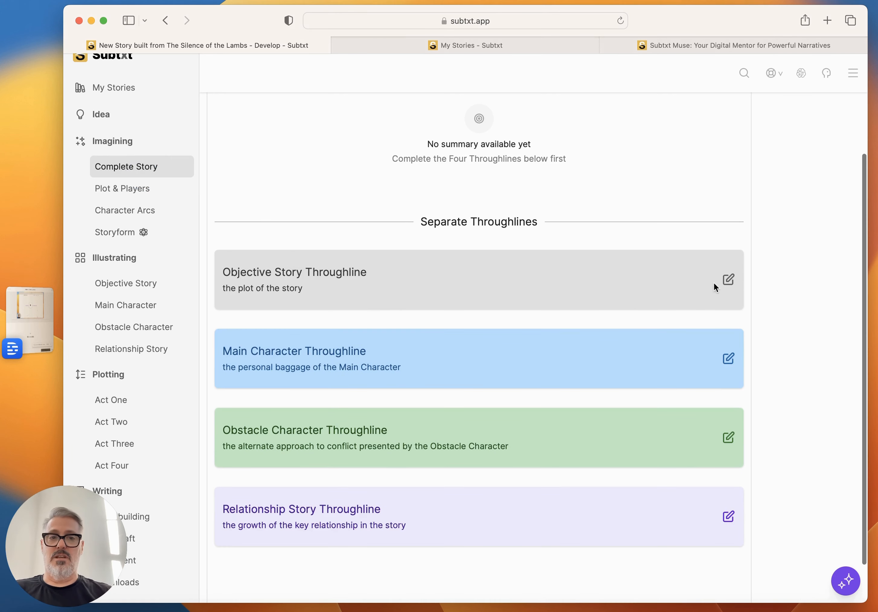
click(728, 280)
scroll(562, 271, down, 5)
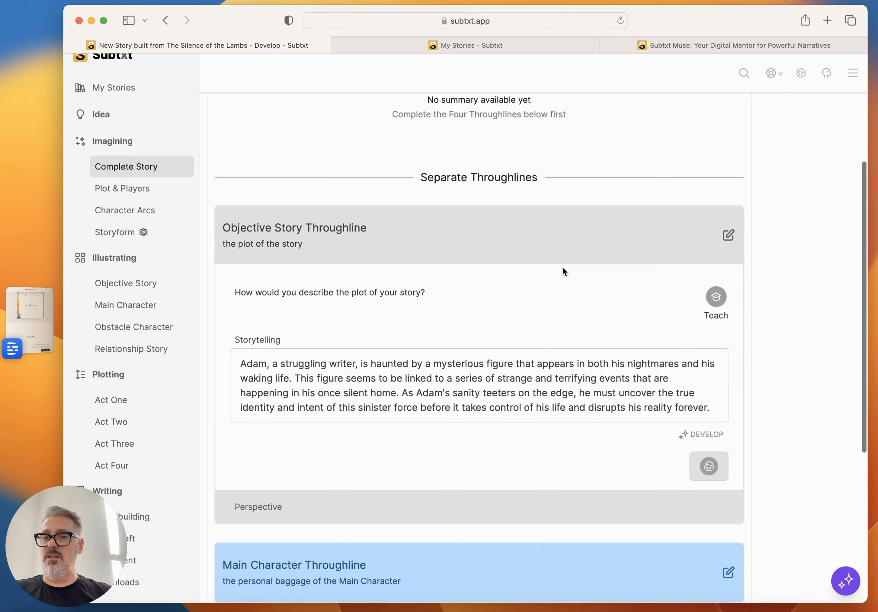